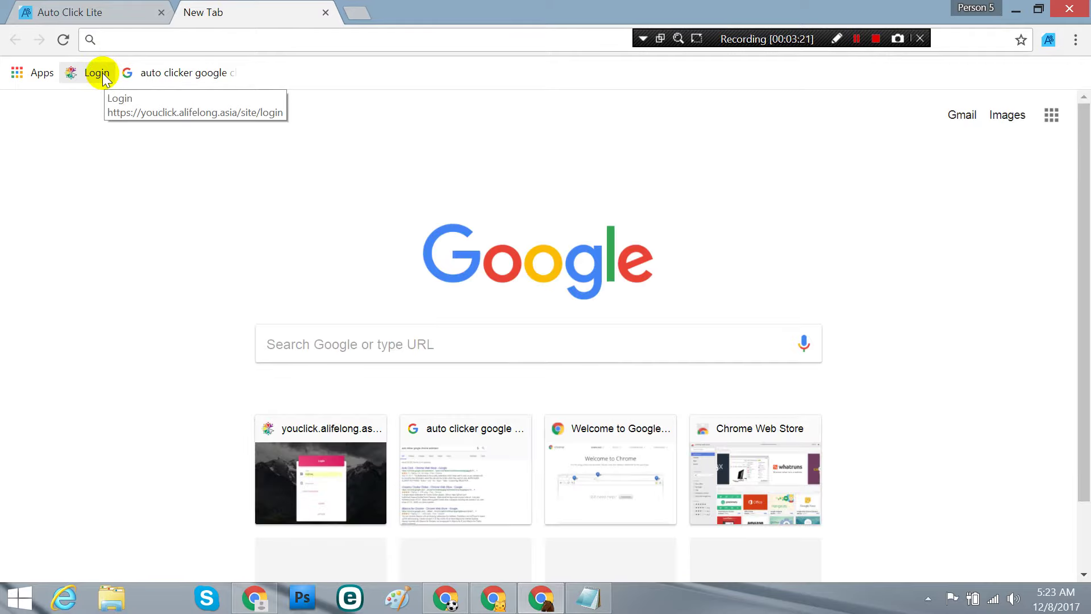
Open the bookmarked YouClick login page and reload it until the login form loads
{"action": "left_click", "coordinate": [102, 73]}
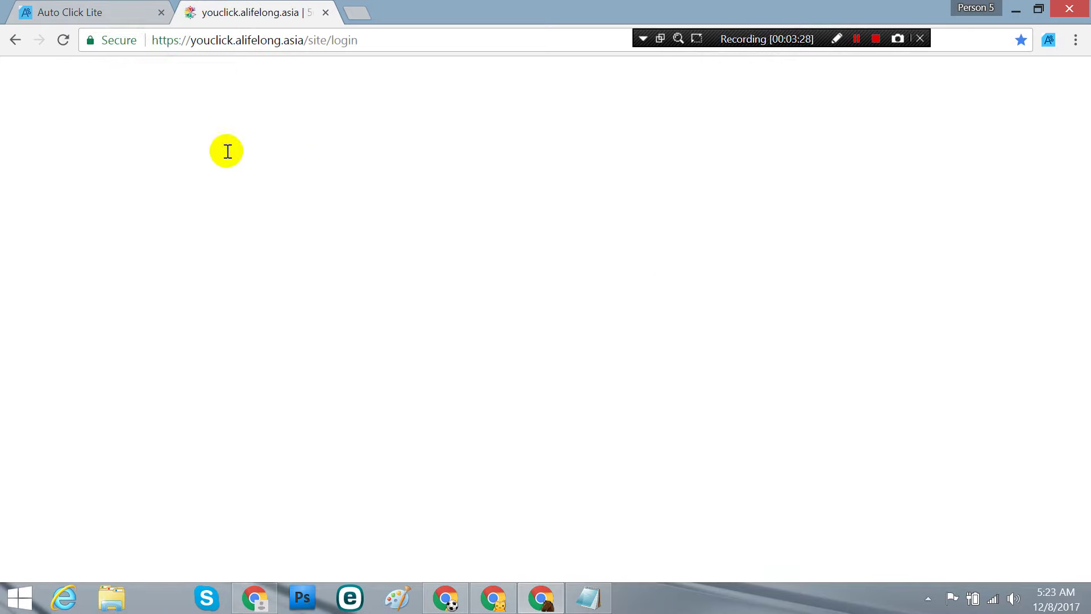
{"action": "left_click", "coordinate": [65, 40]}
{"action": "left_click", "coordinate": [63, 40]}
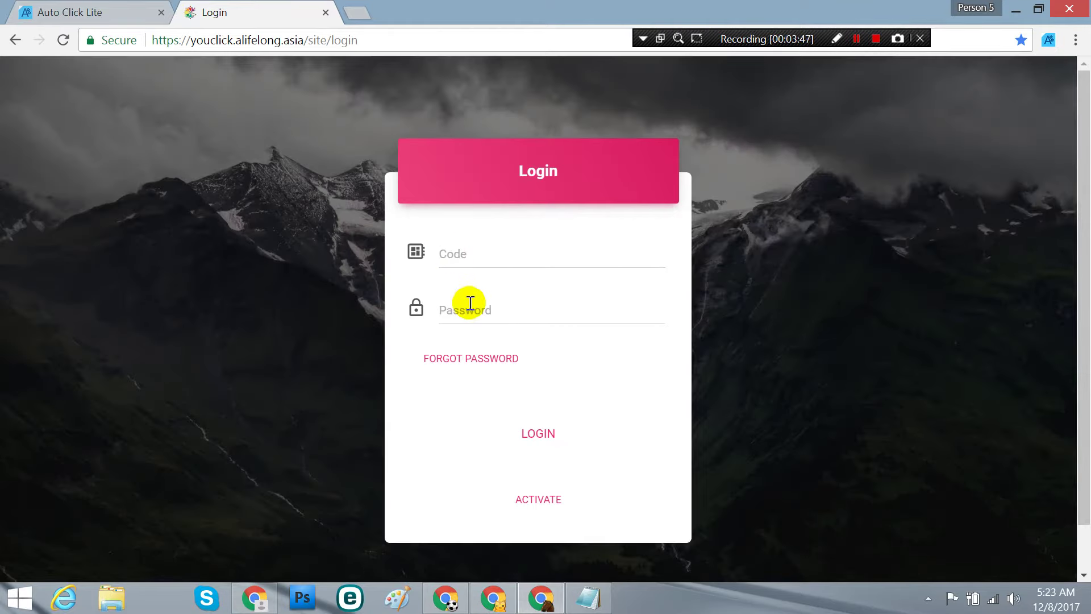
Log in to YouClick with the account code and password, closing the pop-up tab and retrying for the live version
{"action": "type", "text": "Y"}
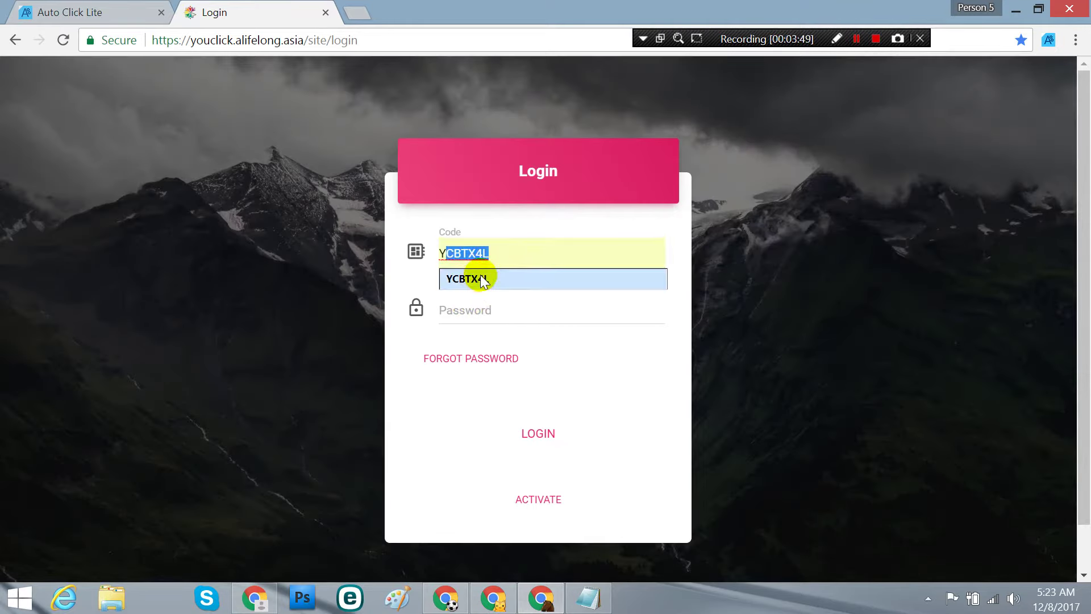
{"action": "left_click", "coordinate": [481, 280]}
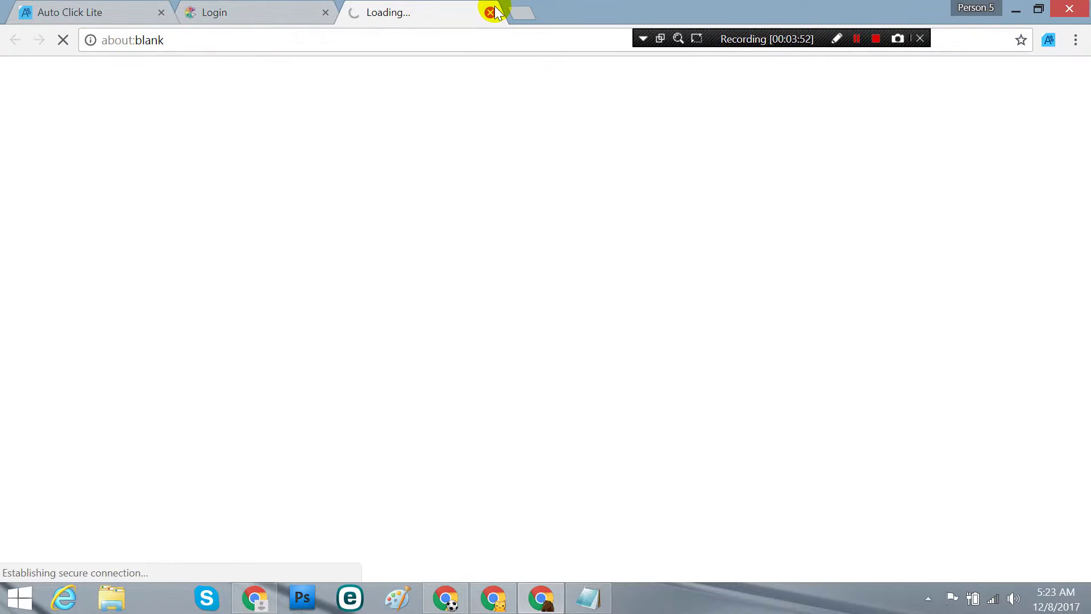
{"action": "left_click", "coordinate": [490, 12]}
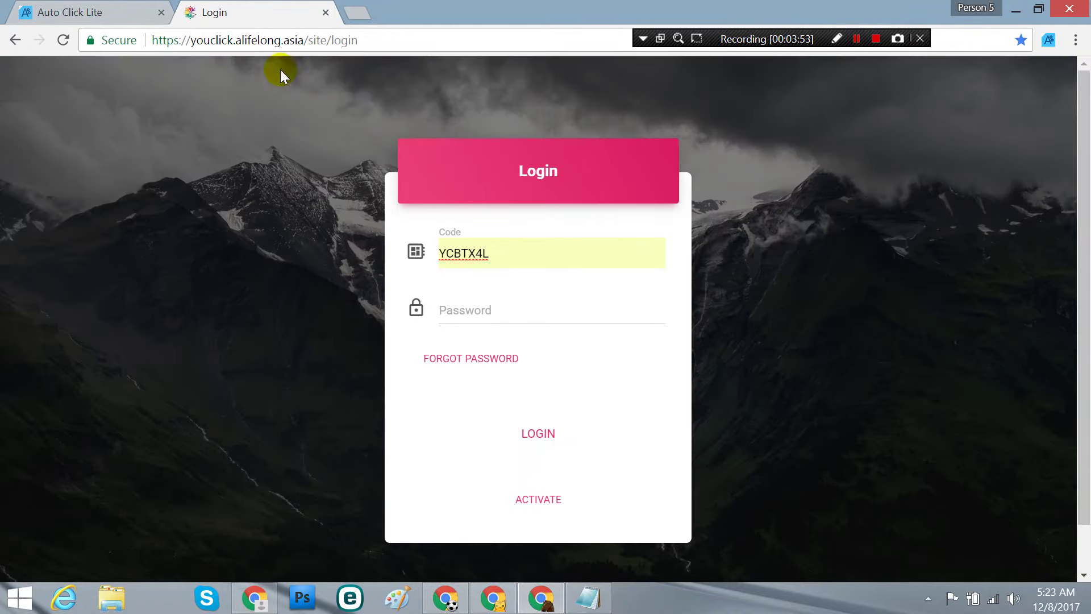
{"action": "left_click", "coordinate": [456, 312]}
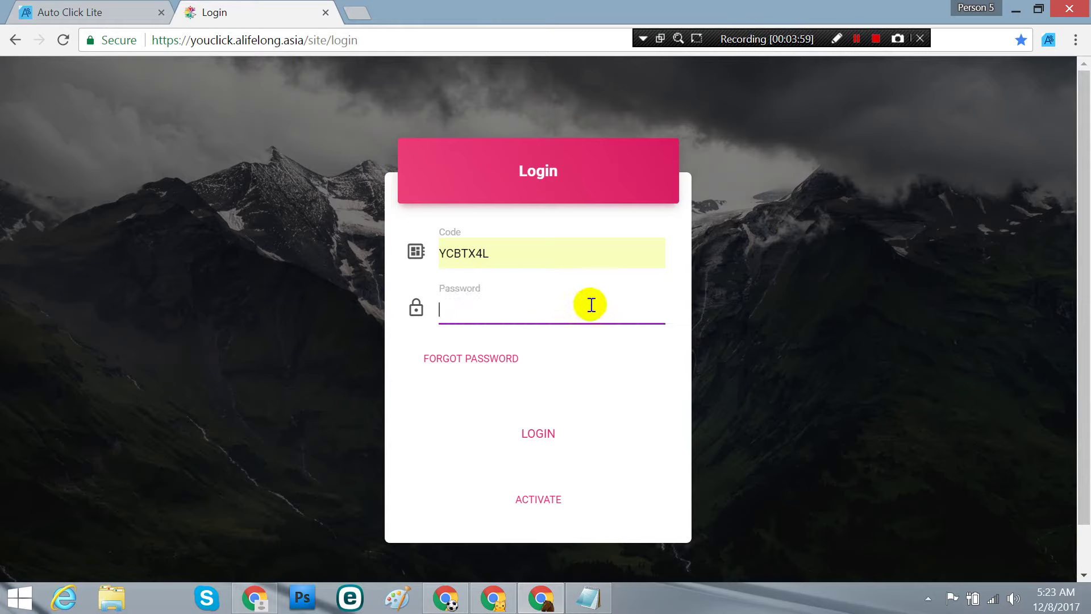
{"action": "type", "text": "••"}
{"action": "key", "text": "Return"}
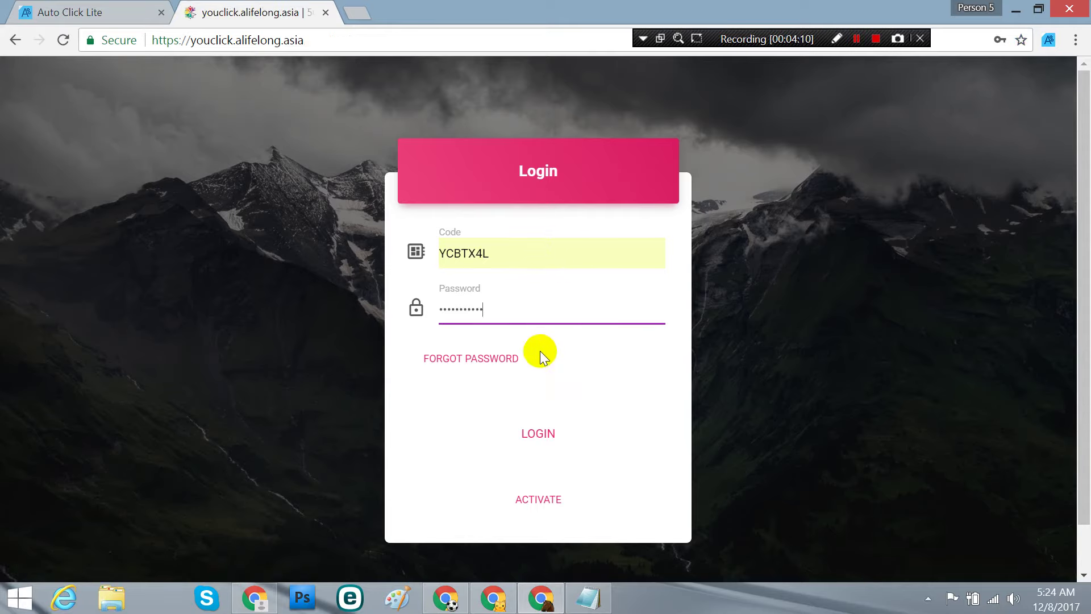
{"action": "left_click", "coordinate": [536, 434]}
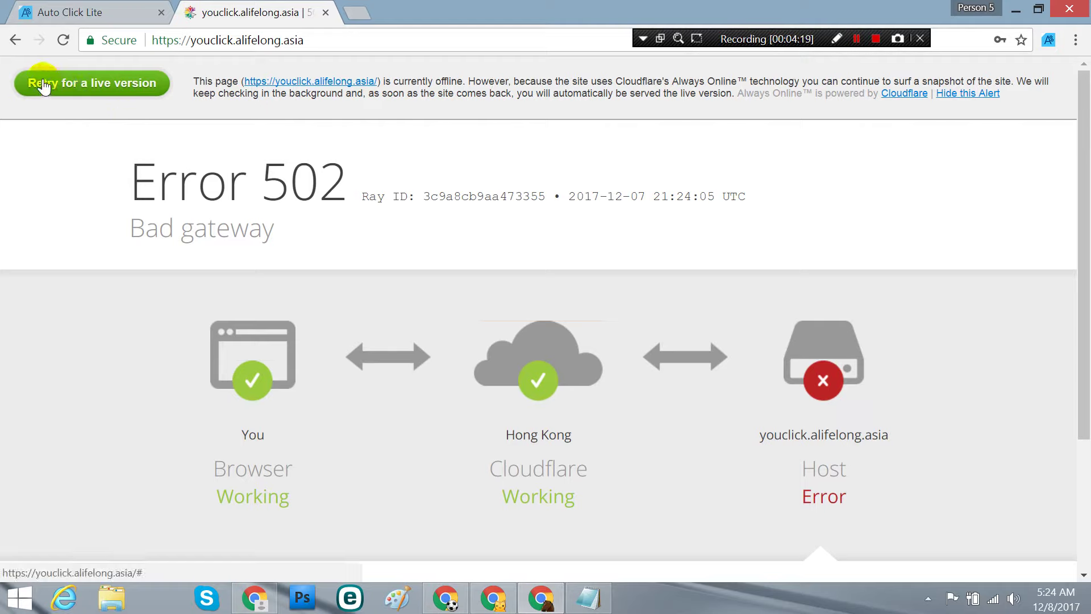
{"action": "left_click", "coordinate": [96, 91]}
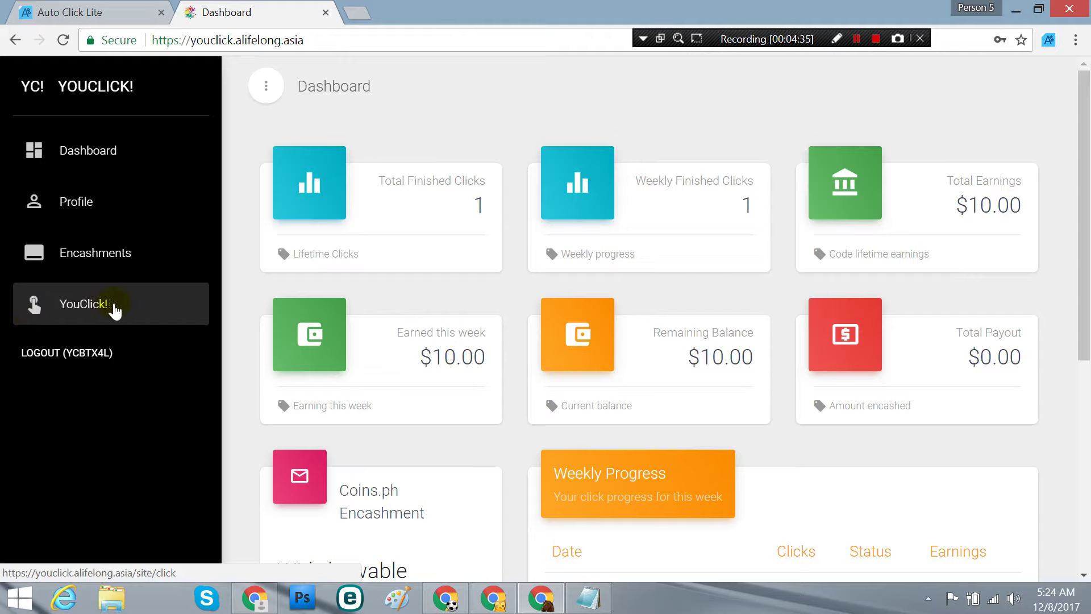
Open the YouClick! section, close the pop-up tab, and place the Auto Click Lite tab after it, reloading the YouClick! page until it loads
{"action": "left_click", "coordinate": [31, 308]}
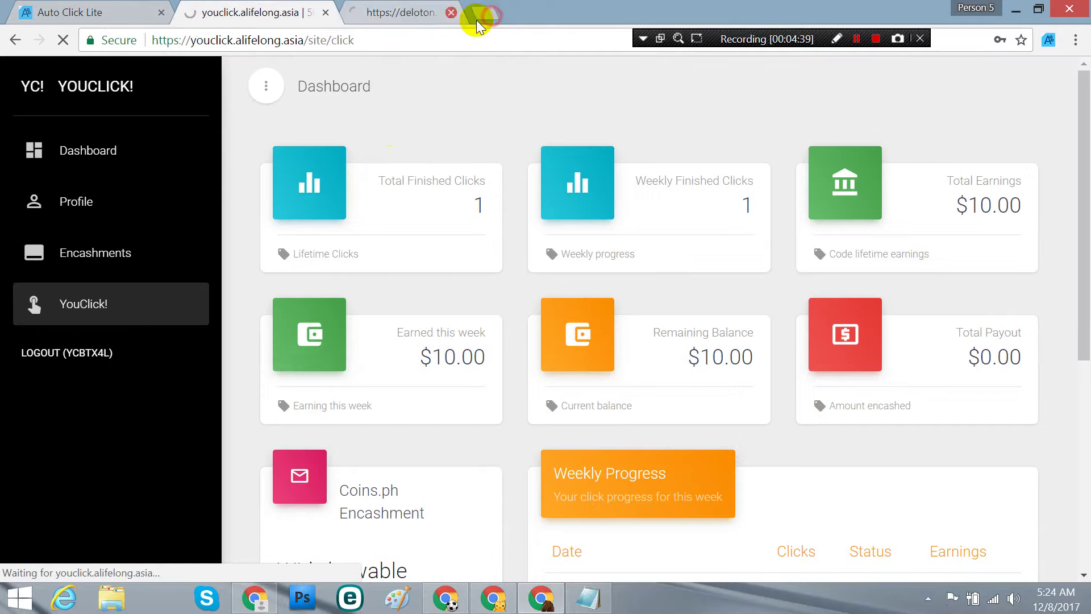
{"action": "left_click", "coordinate": [450, 13]}
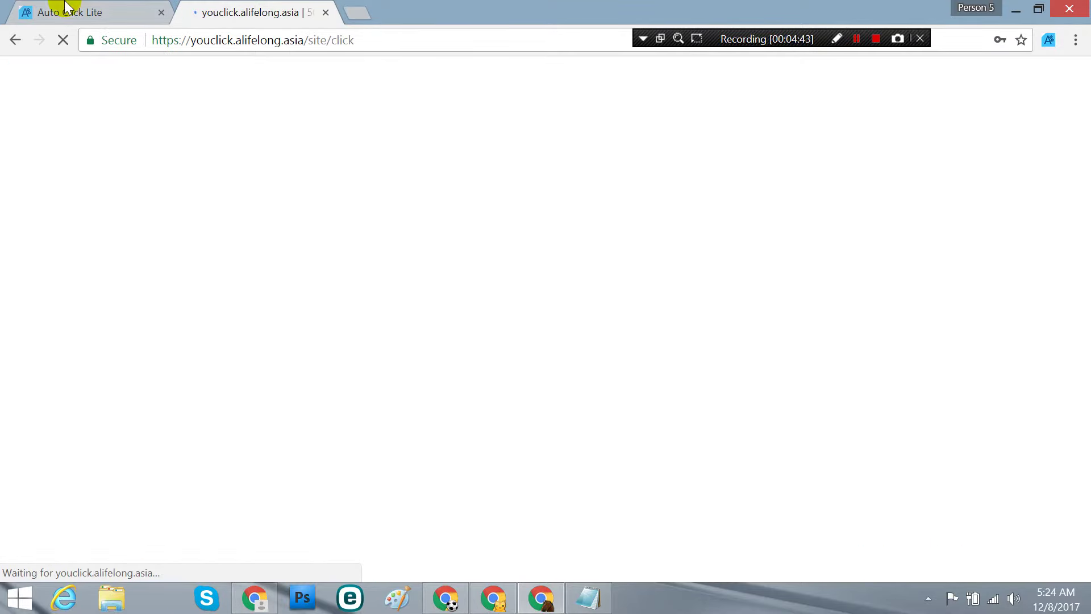
{"action": "left_click_drag", "start_coordinate": [65, 6], "coordinate": [284, 8]}
{"action": "left_click", "coordinate": [103, 18]}
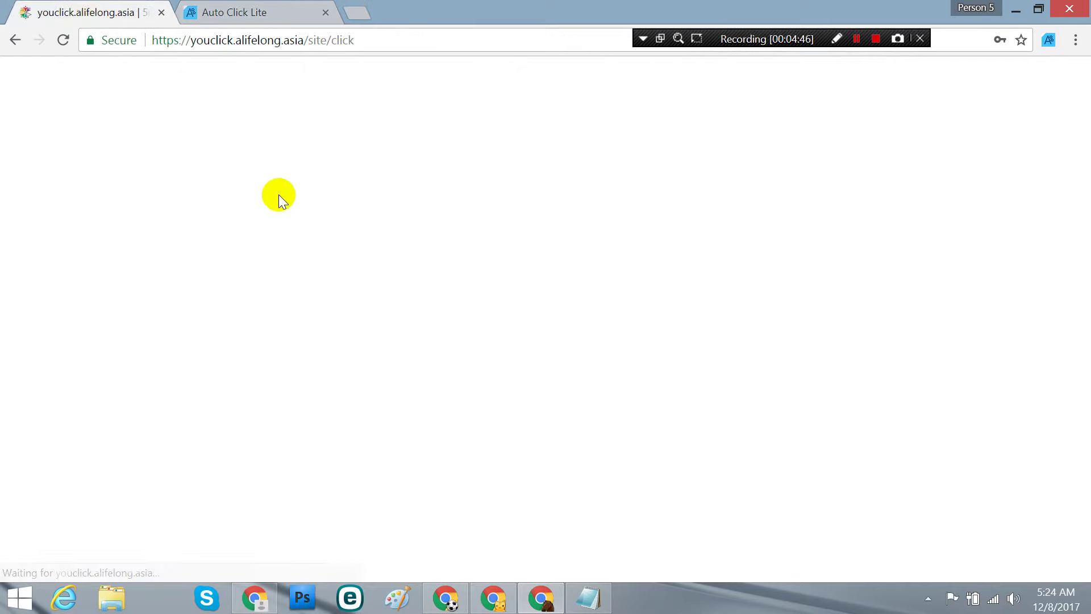
{"action": "left_click", "coordinate": [64, 46]}
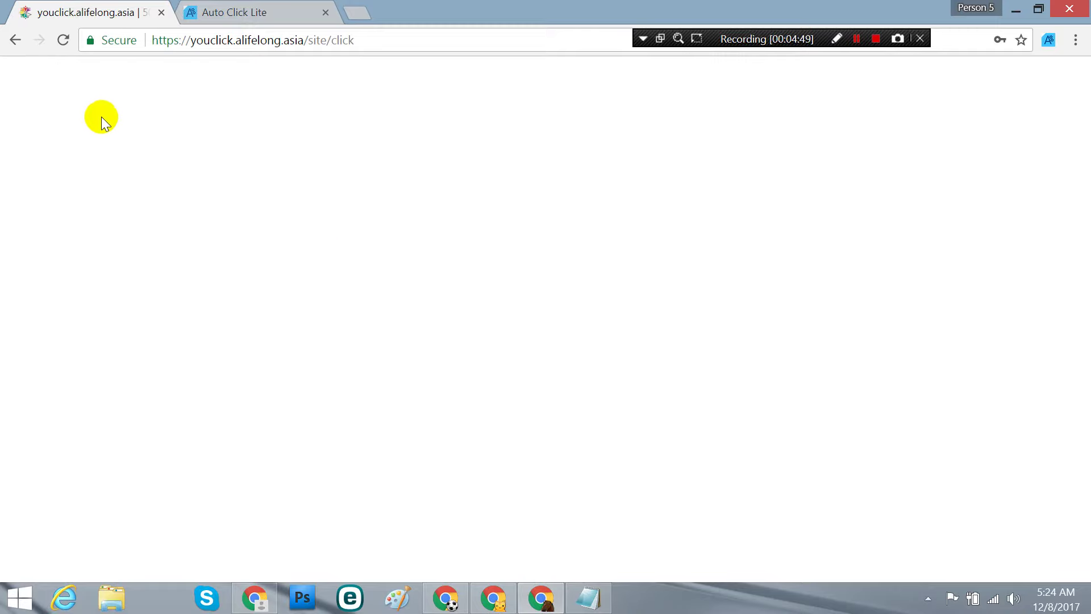
{"action": "left_click", "coordinate": [65, 45]}
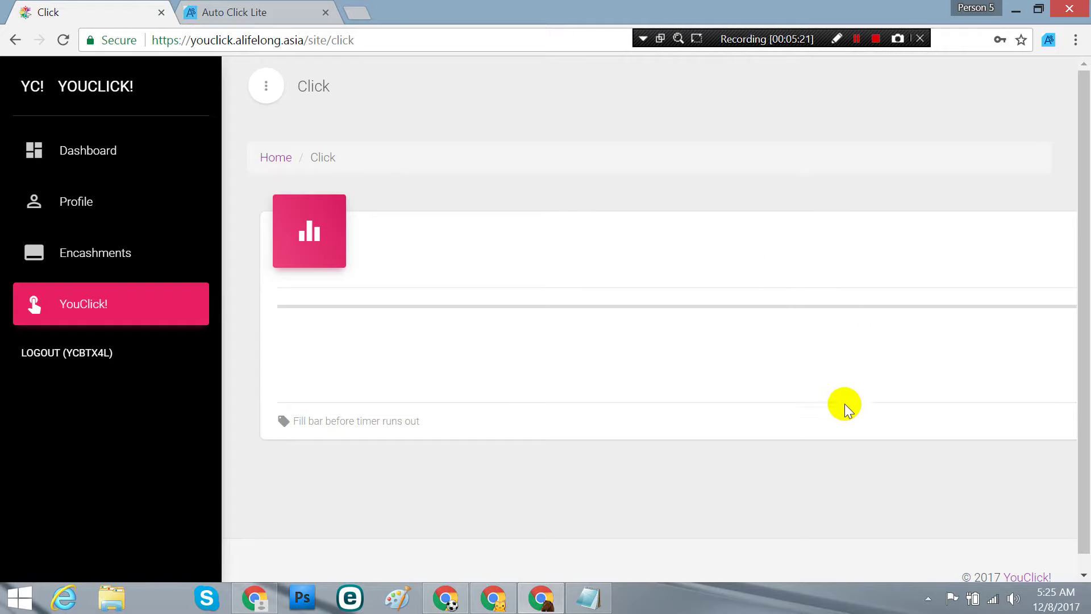
Test the CLICK ME button on the YouClick page several times, closing the pop-up tab it opens
{"action": "key", "text": "ctrl+minus"}
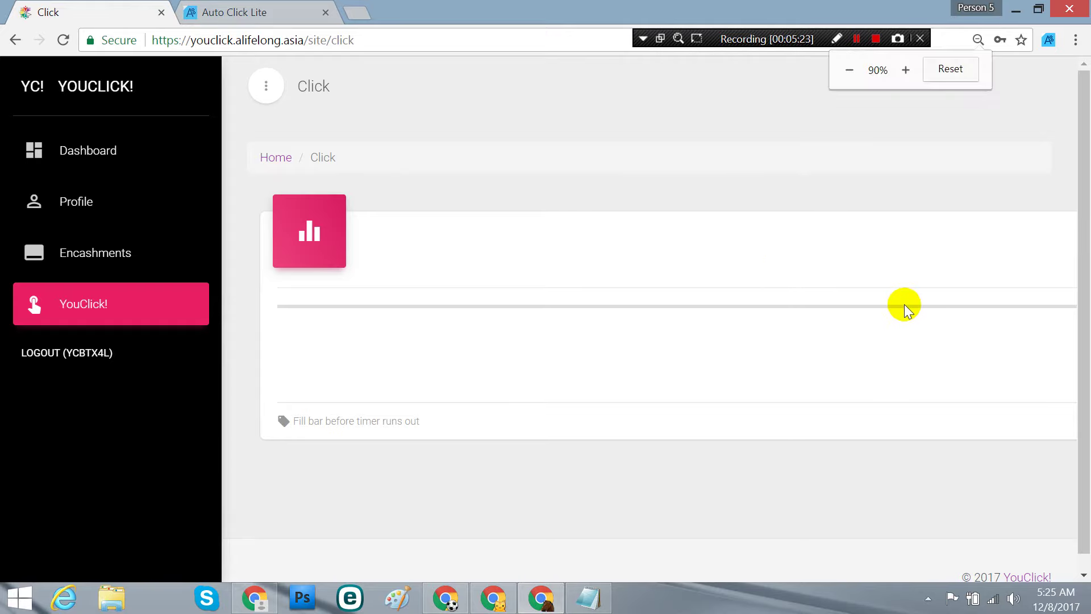
{"action": "key", "text": "ctrl+minus"}
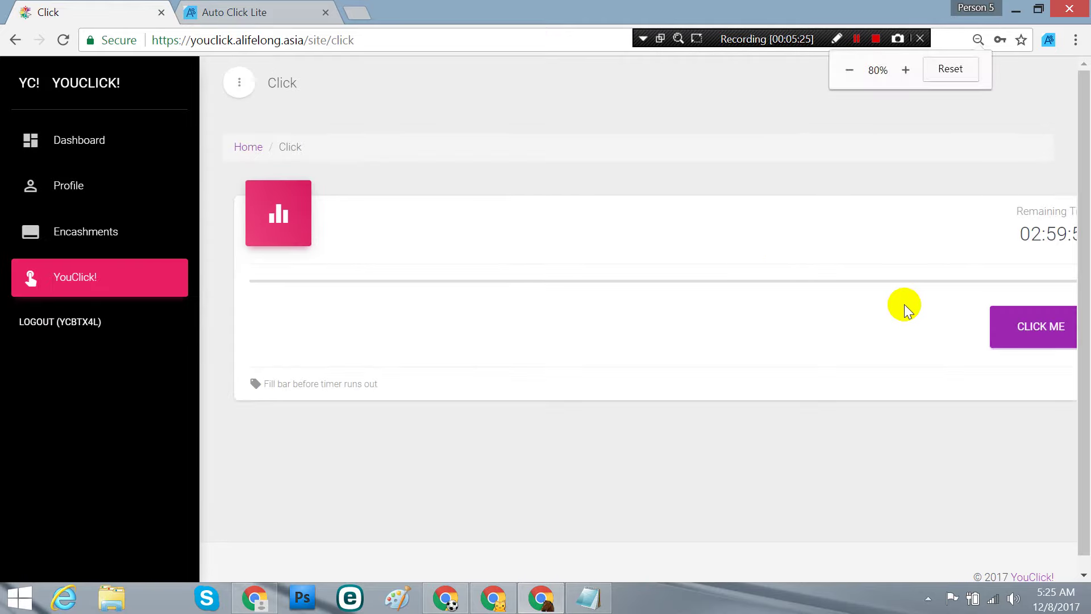
{"action": "left_click", "coordinate": [899, 300]}
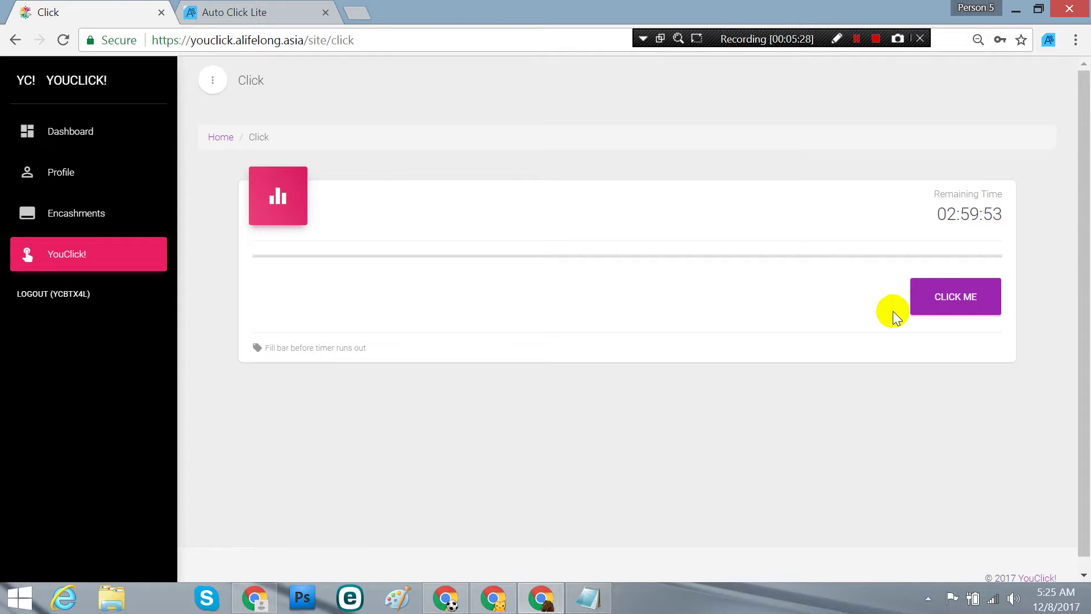
{"action": "left_click", "coordinate": [954, 297]}
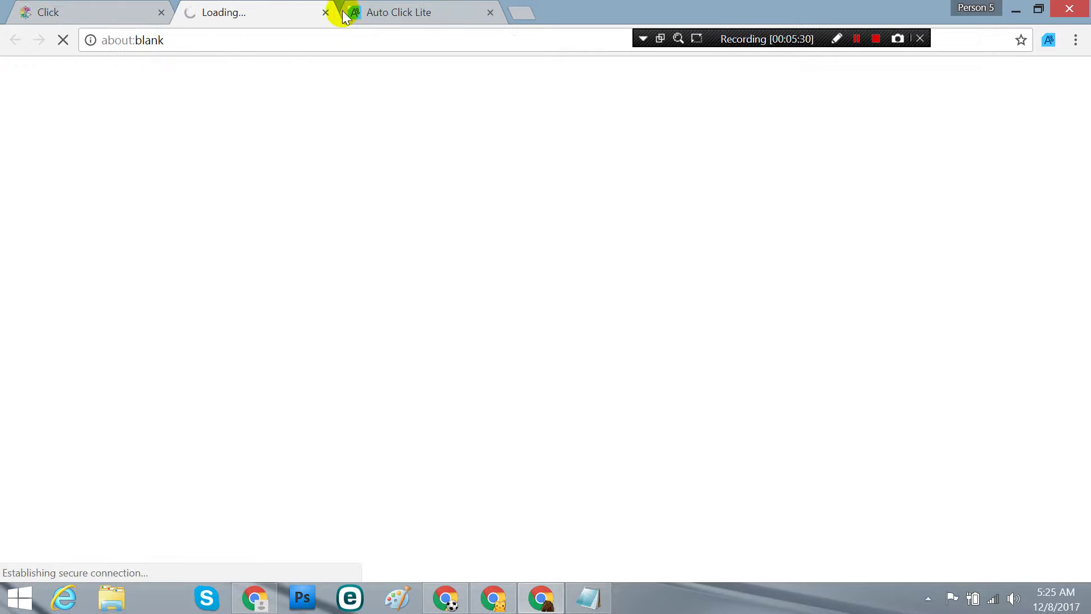
{"action": "left_click", "coordinate": [326, 13]}
{"action": "left_click", "coordinate": [943, 298]}
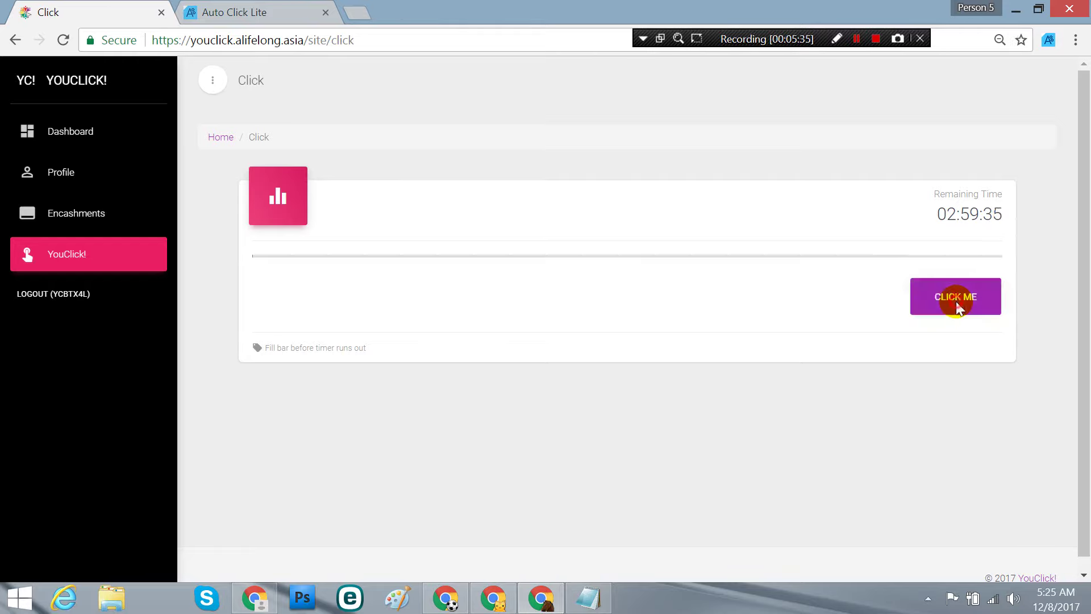
{"action": "left_click", "coordinate": [955, 301]}
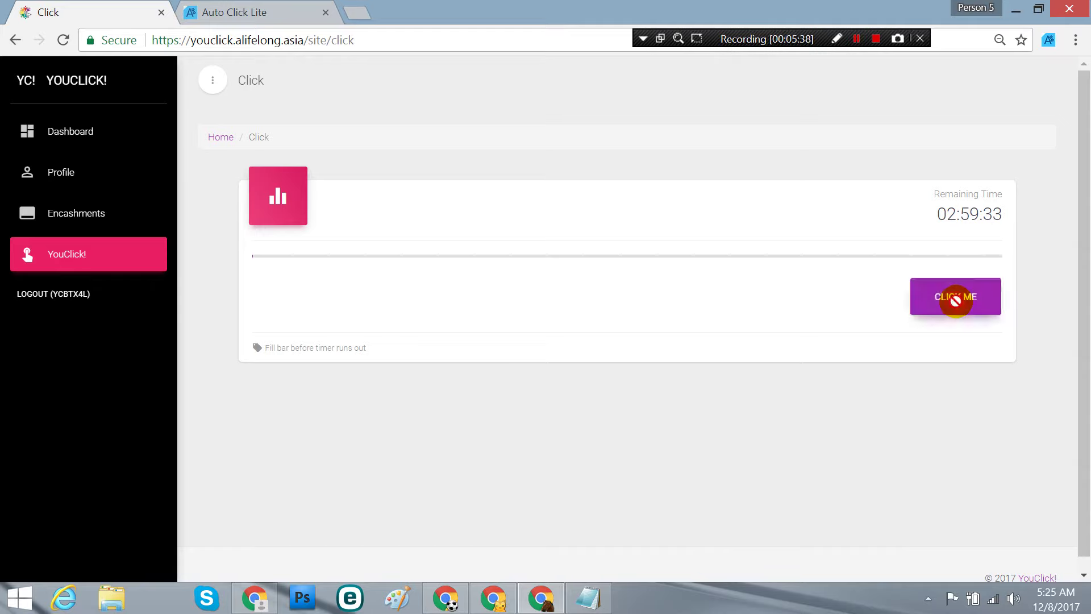
{"action": "left_click", "coordinate": [955, 301]}
{"action": "left_click", "coordinate": [955, 301]}
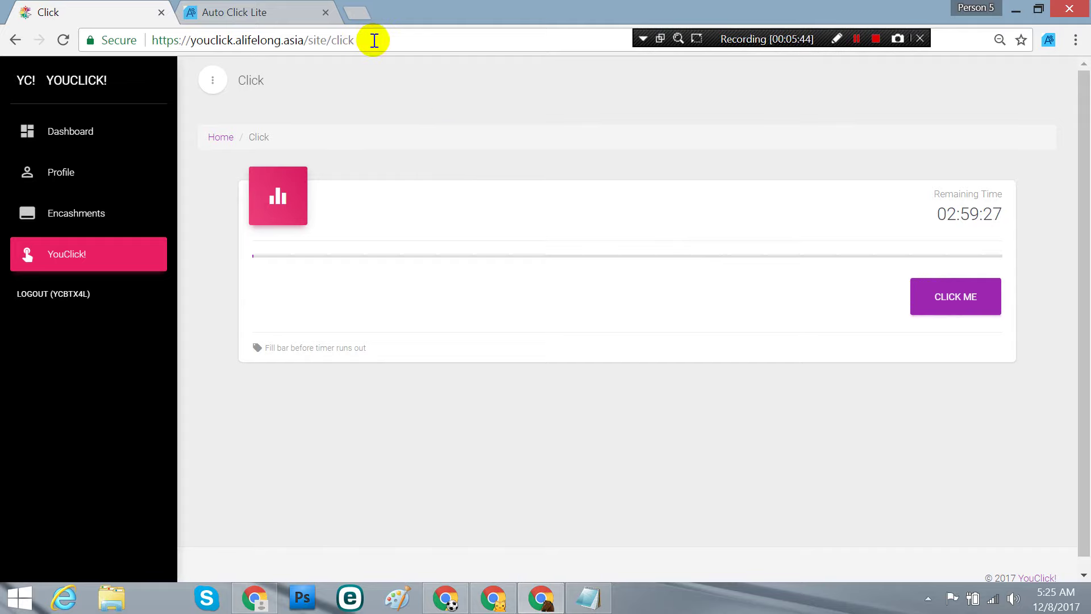
{"action": "left_click_drag", "start_coordinate": [374, 40], "coordinate": [146, 39]}
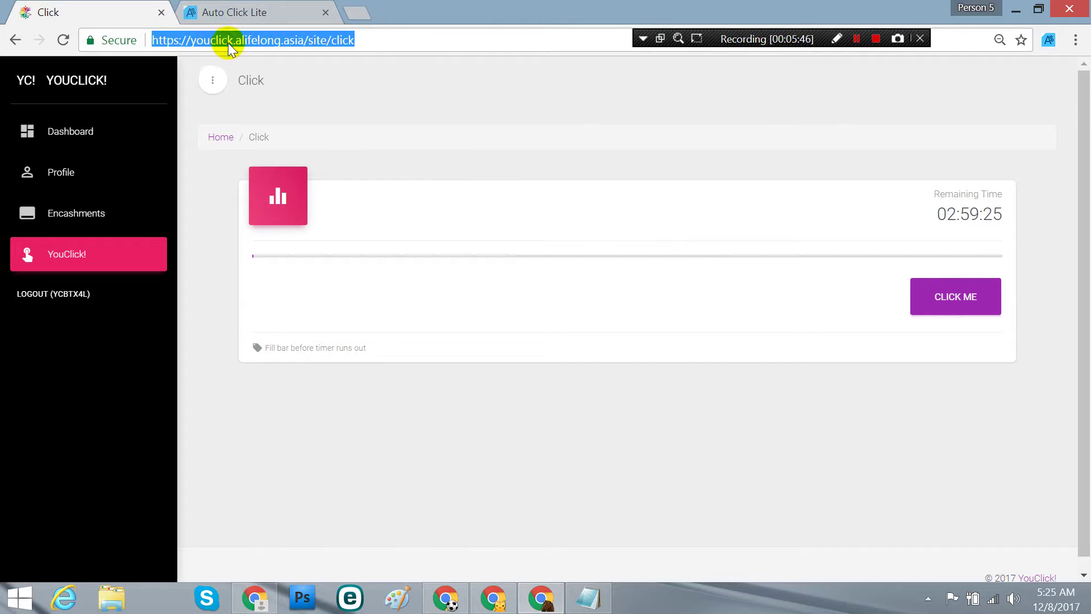
{"action": "right_click", "coordinate": [246, 34]}
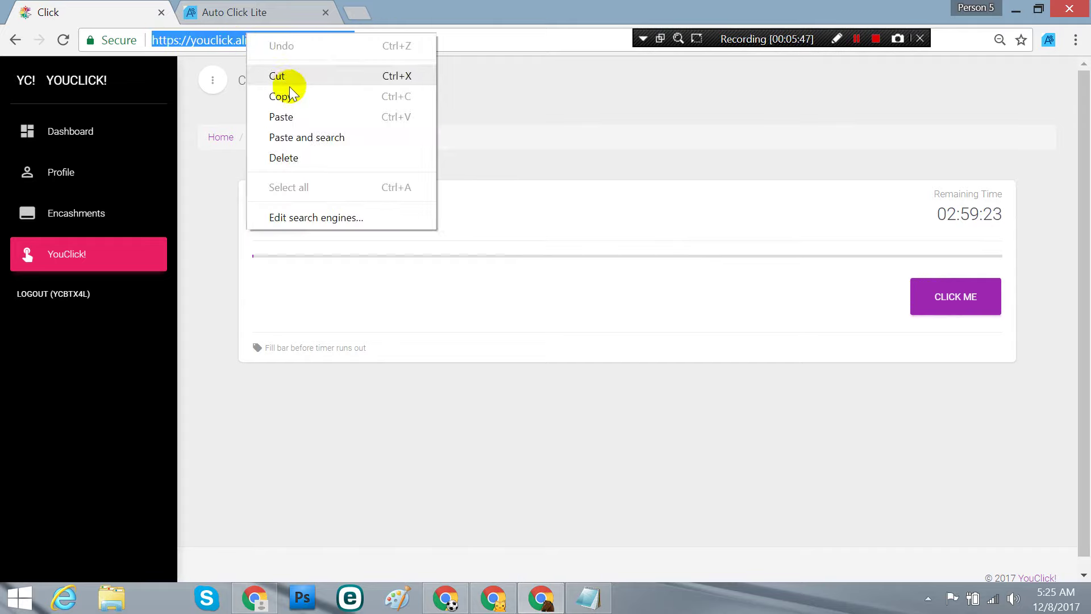
{"action": "left_click", "coordinate": [292, 98]}
{"action": "left_click", "coordinate": [244, 9]}
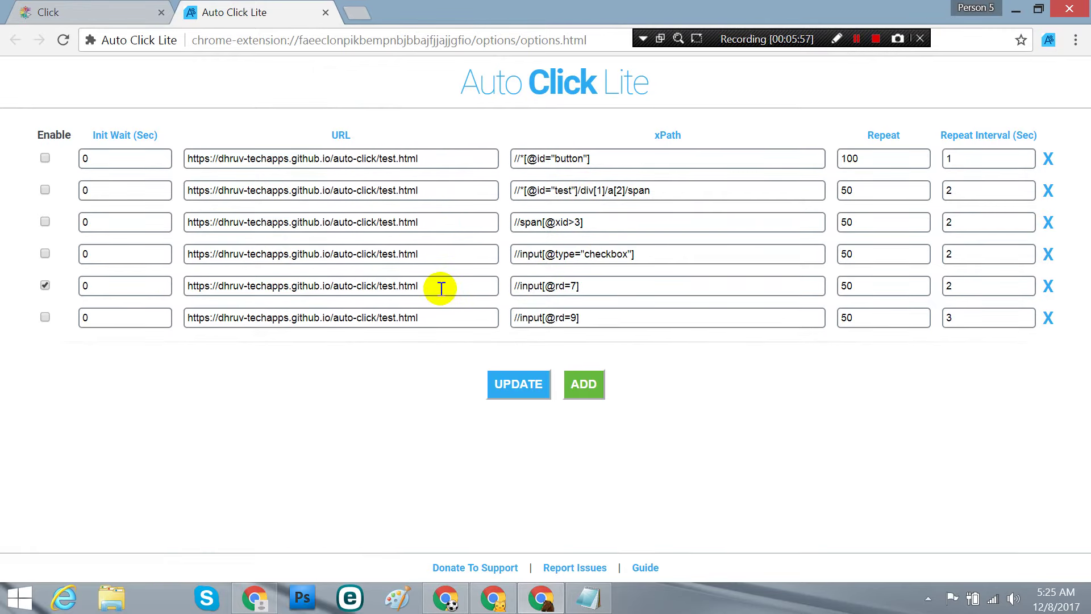
{"action": "left_click_drag", "start_coordinate": [441, 286], "coordinate": [165, 285]}
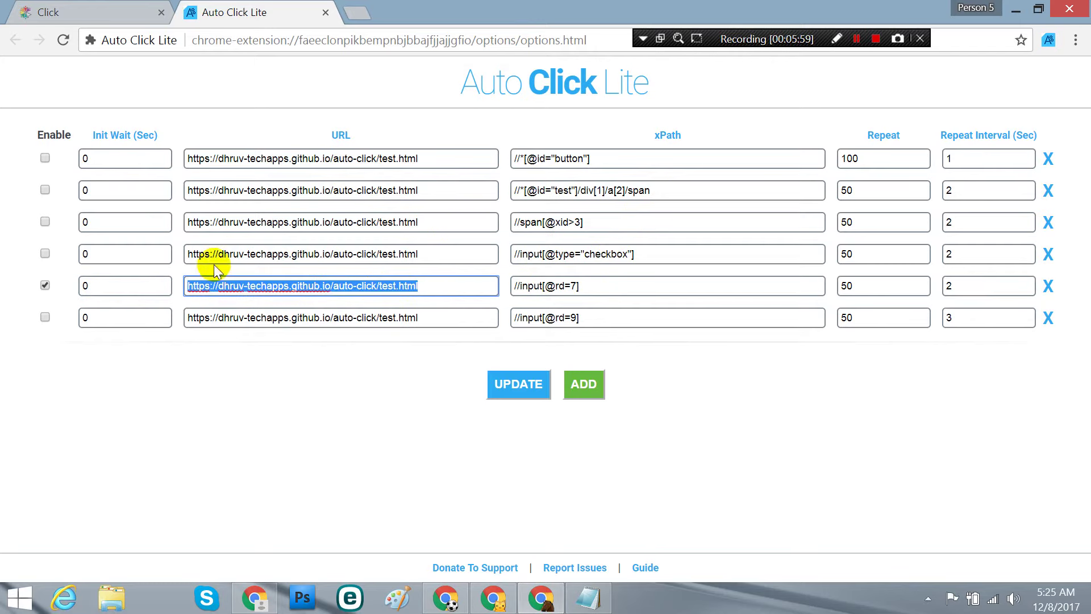
{"action": "key", "text": "BackSpace"}
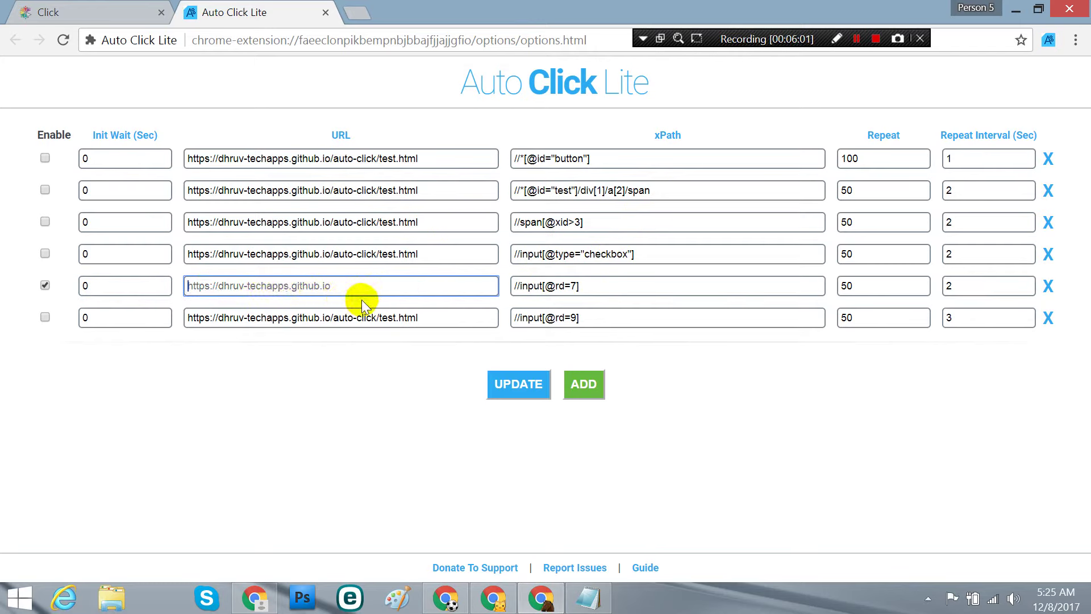
{"action": "left_click", "coordinate": [258, 282]}
{"action": "right_click", "coordinate": [258, 285]}
{"action": "left_click", "coordinate": [300, 382]}
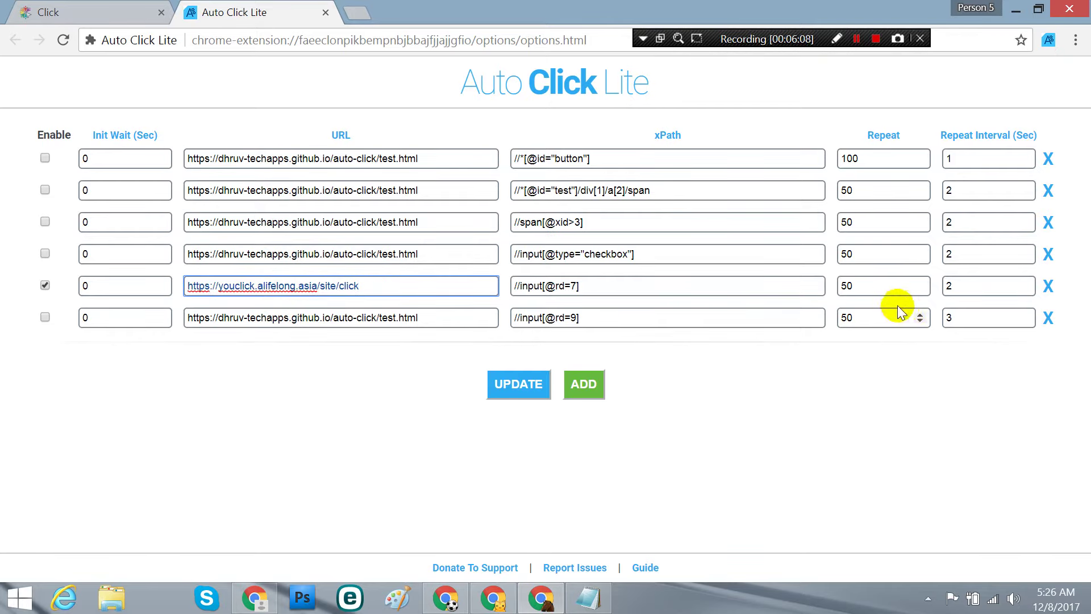
{"action": "left_click", "coordinate": [868, 287]}
{"action": "double_click", "coordinate": [844, 285]}
{"action": "key", "text": "BackSpace"}
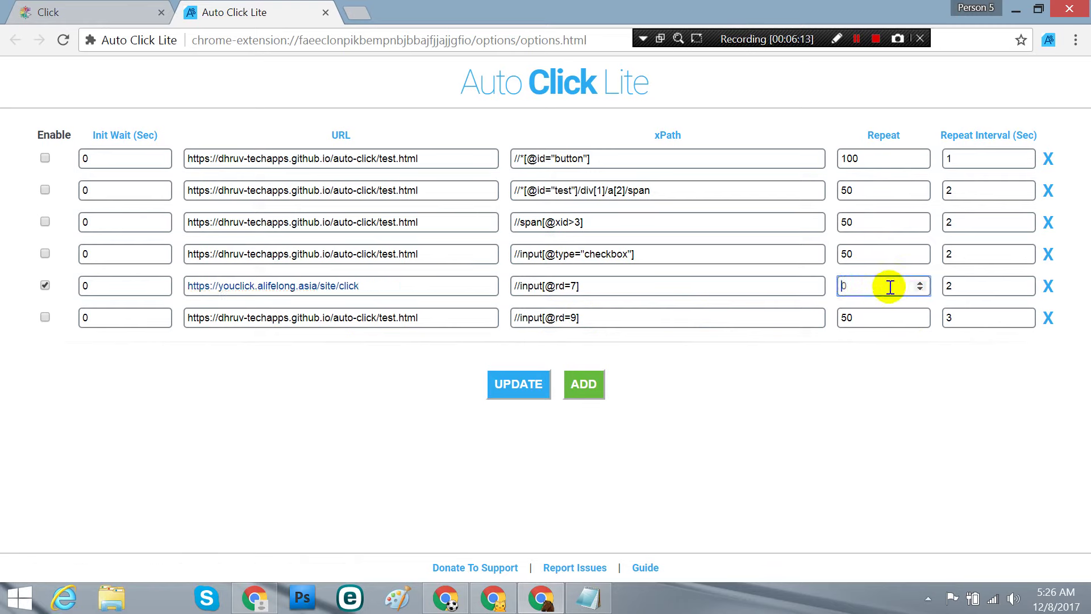
{"action": "type", "text": "9999999999"}
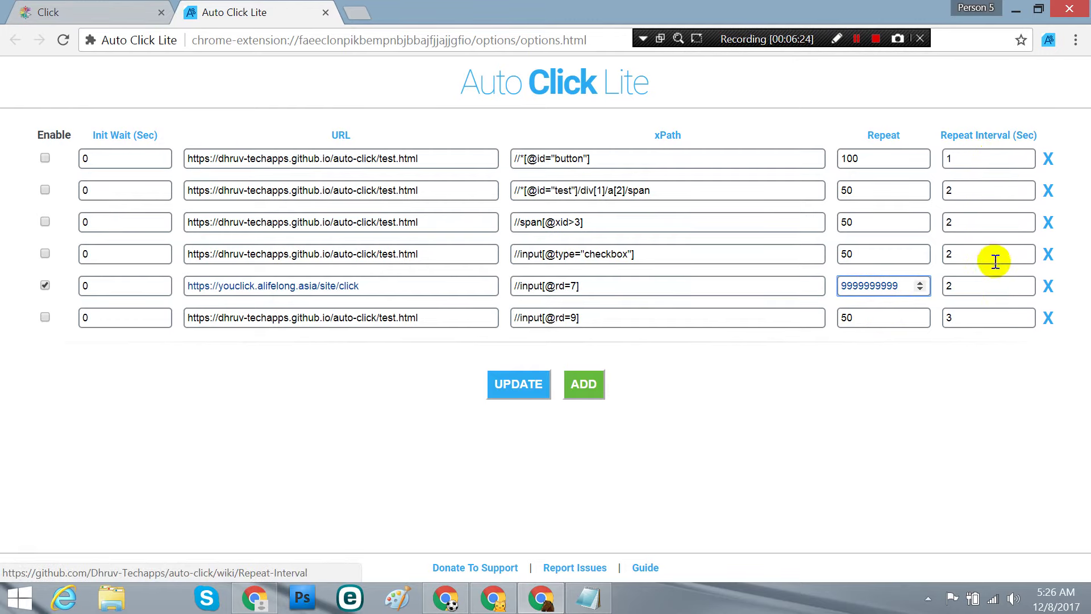
{"action": "double_click", "coordinate": [963, 285]}
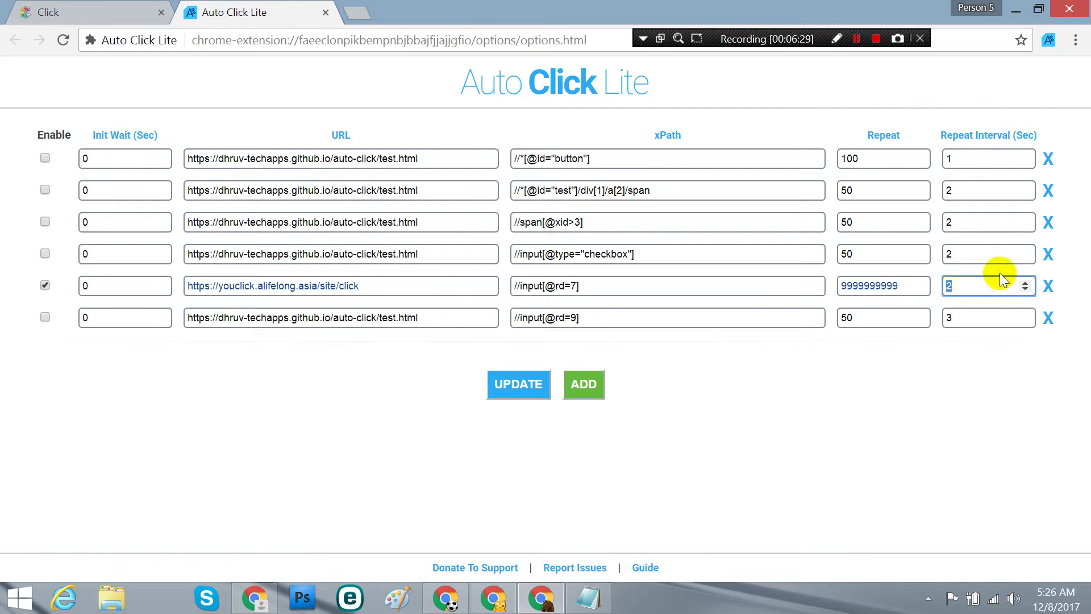
{"action": "type", "text": "0.3"}
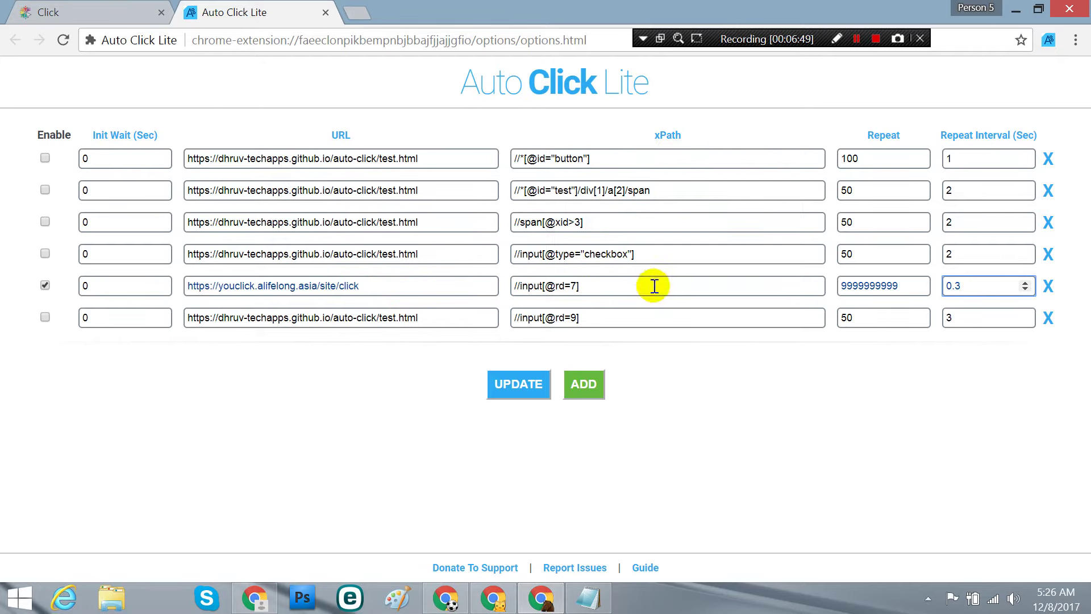
Clear the xPath value in the fifth row, the one with the YouClick URL
{"action": "left_click_drag", "start_coordinate": [597, 288], "coordinate": [570, 286]}
{"action": "left_click_drag", "start_coordinate": [491, 288], "coordinate": [473, 264]}
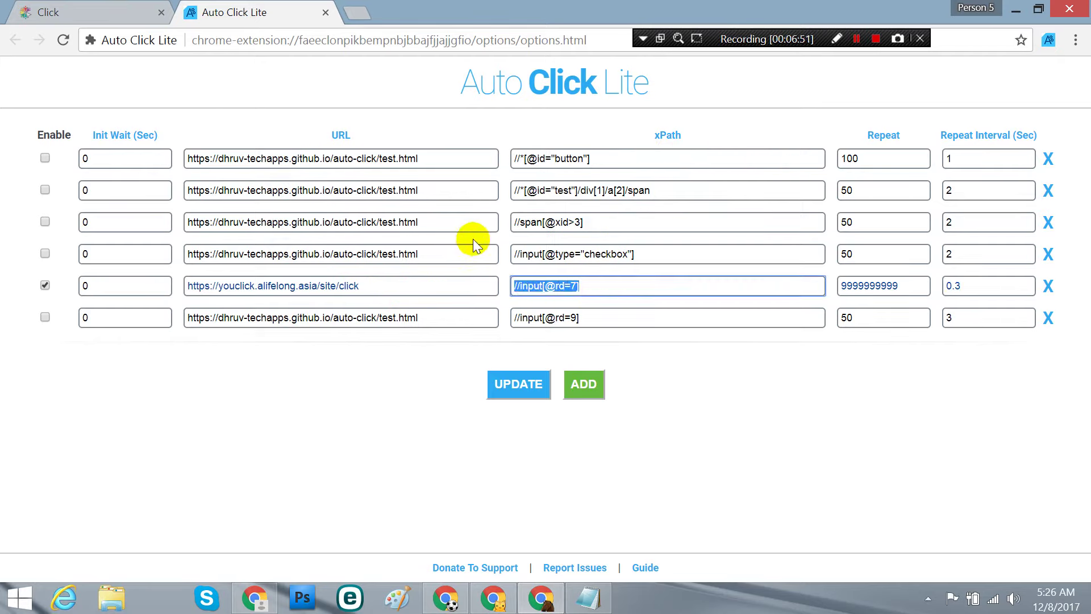
{"action": "key", "text": "BackSpace"}
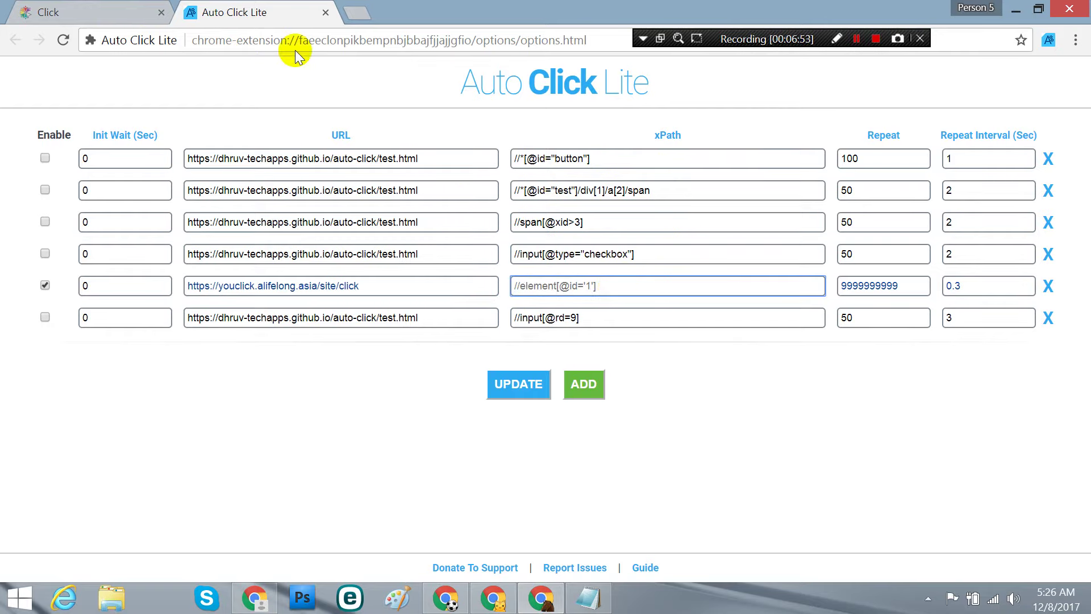
Return to the YouClick page and trigger CLICK ME by hand several more times, closing the ad tab it opens
{"action": "left_click", "coordinate": [108, 12]}
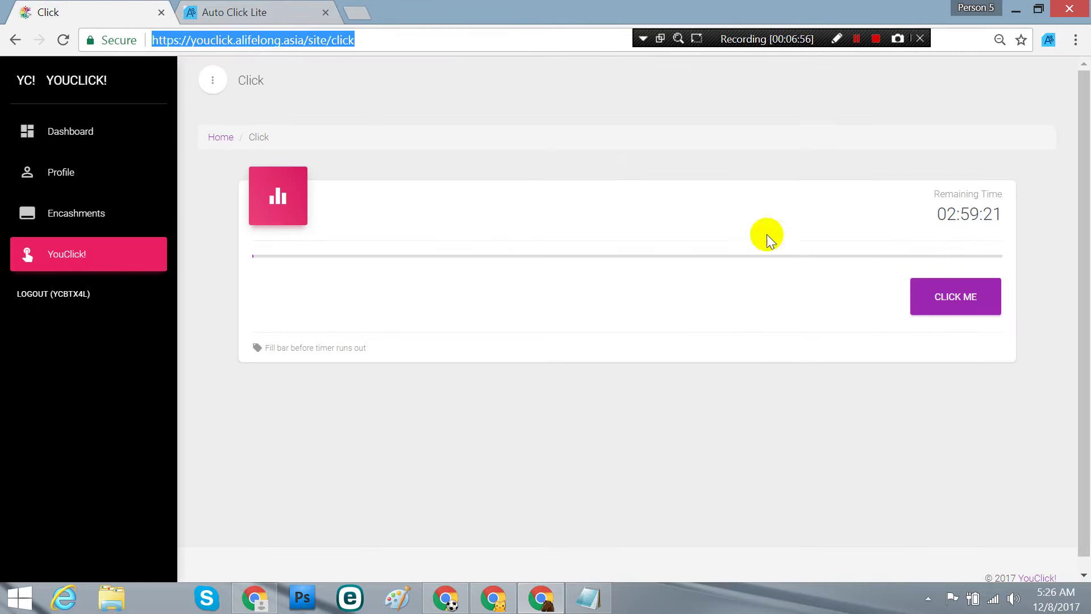
{"action": "left_click", "coordinate": [962, 295]}
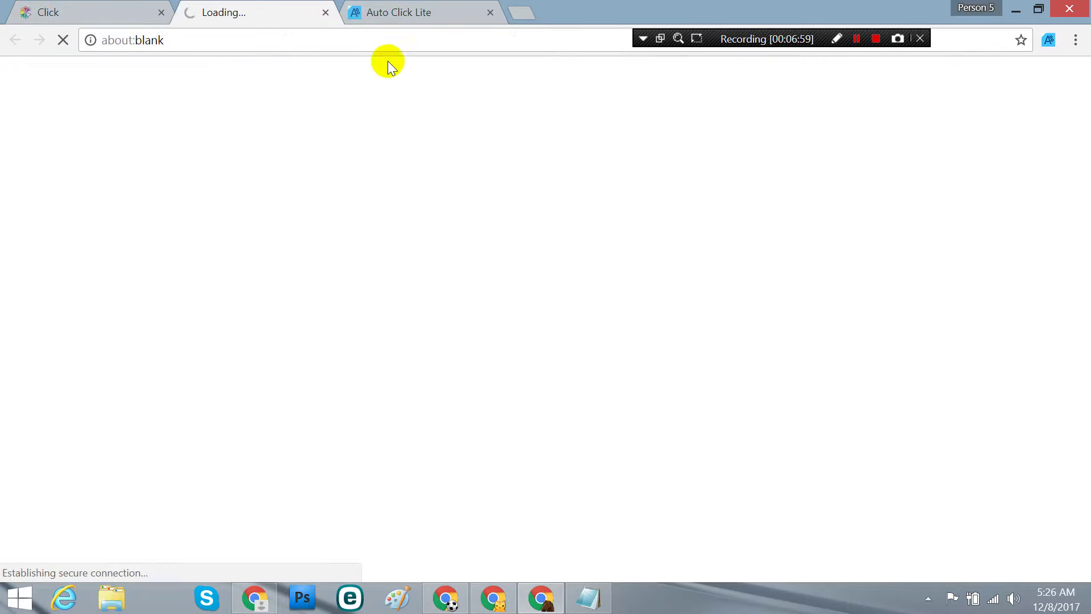
{"action": "left_click", "coordinate": [325, 13]}
{"action": "left_click", "coordinate": [942, 300]}
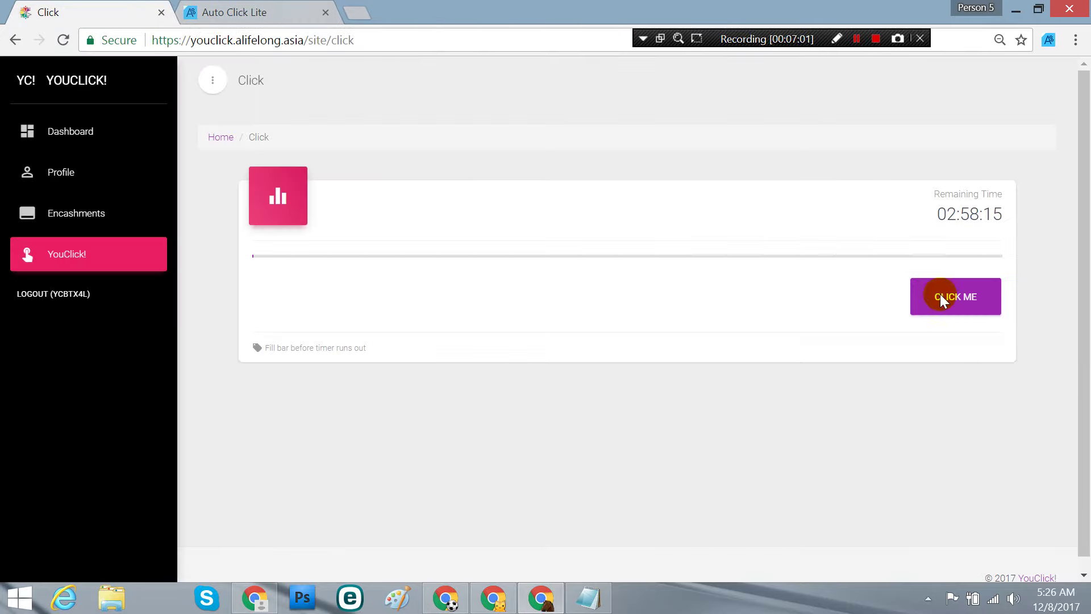
{"action": "left_click", "coordinate": [955, 297]}
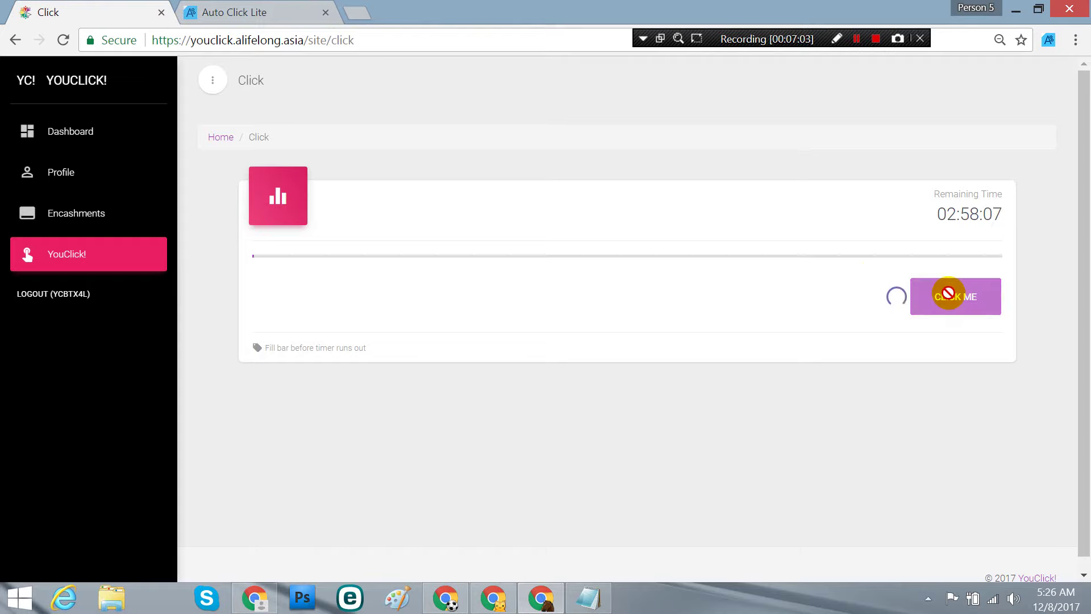
{"action": "left_click", "coordinate": [954, 298]}
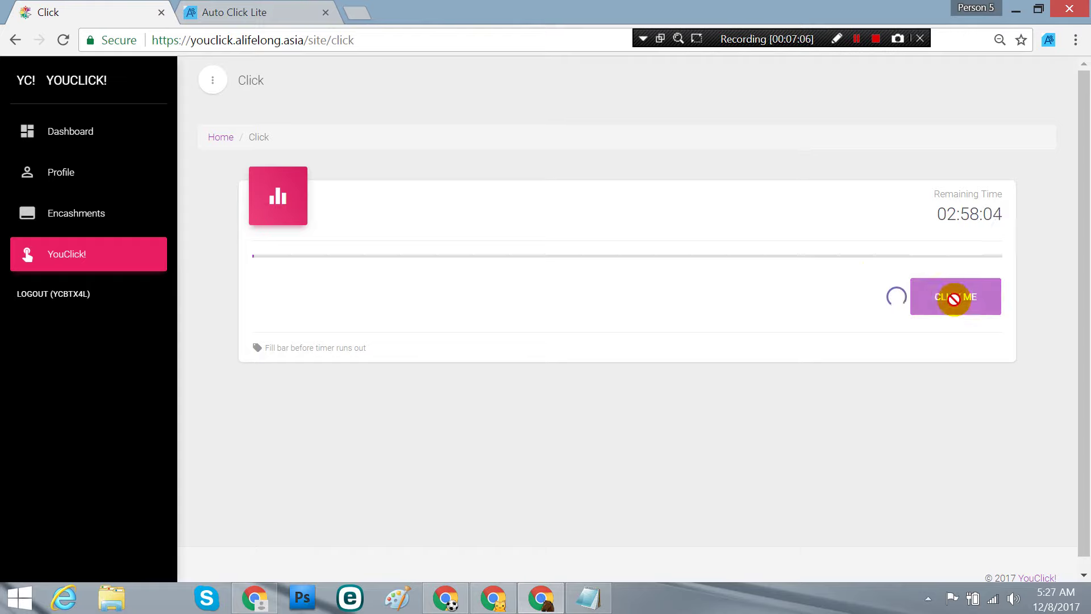
{"action": "left_click", "coordinate": [953, 300]}
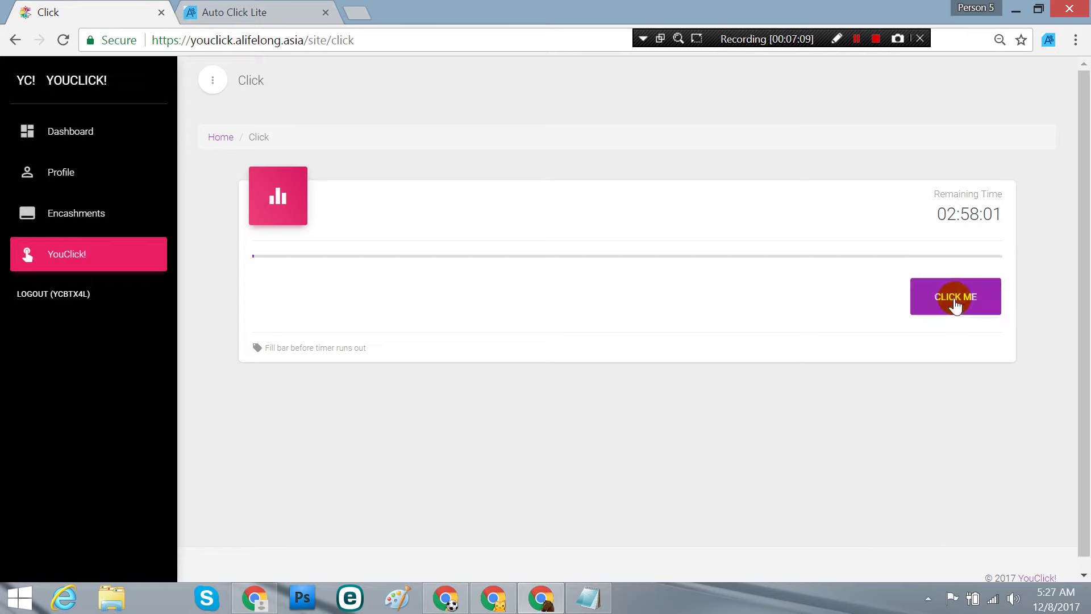
Inspect the CLICK ME button on the YouClick page and copy the XPath of its button element
{"action": "right_click", "coordinate": [955, 298]}
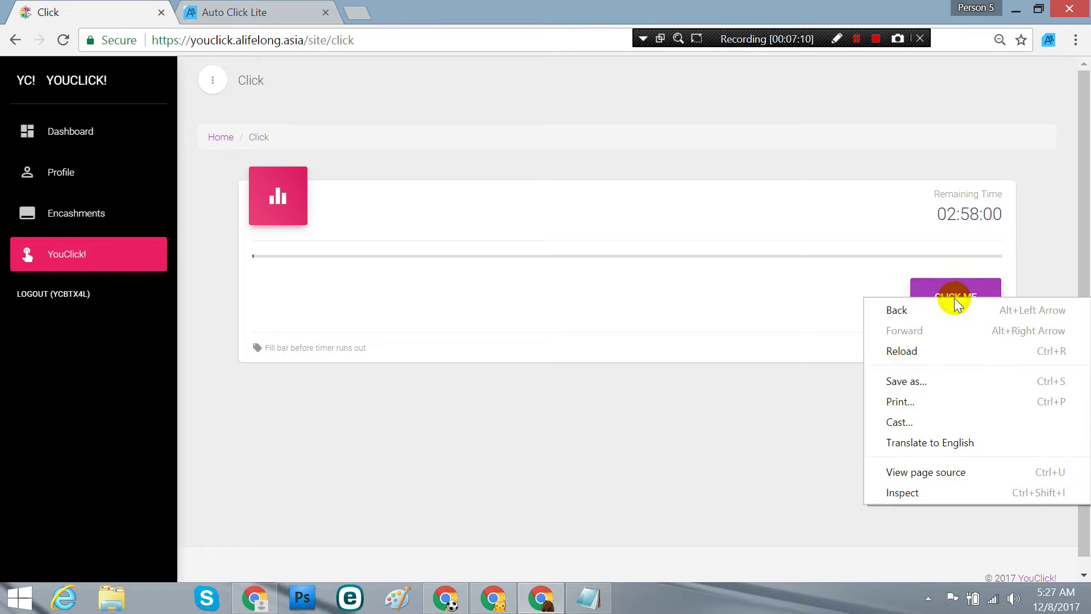
{"action": "left_click", "coordinate": [925, 494]}
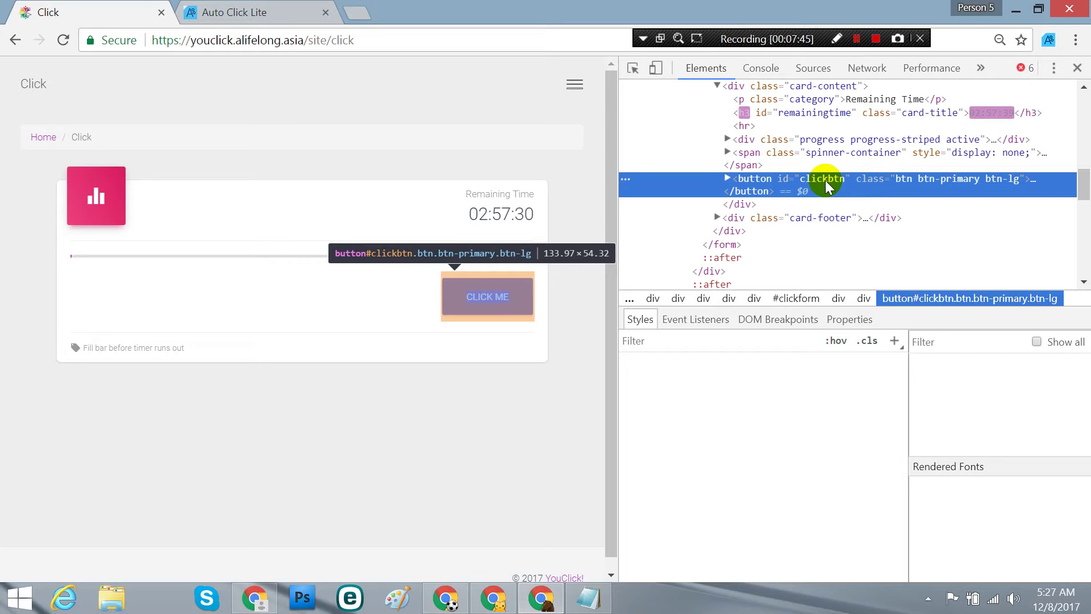
{"action": "right_click", "coordinate": [827, 187]}
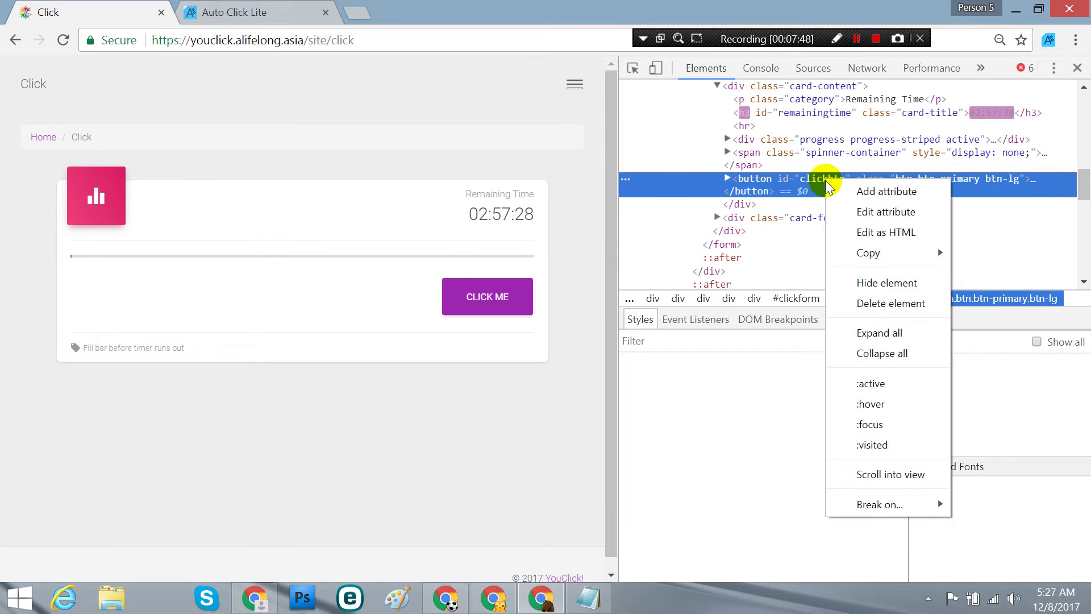
{"action": "mouse_move", "coordinate": [892, 256]}
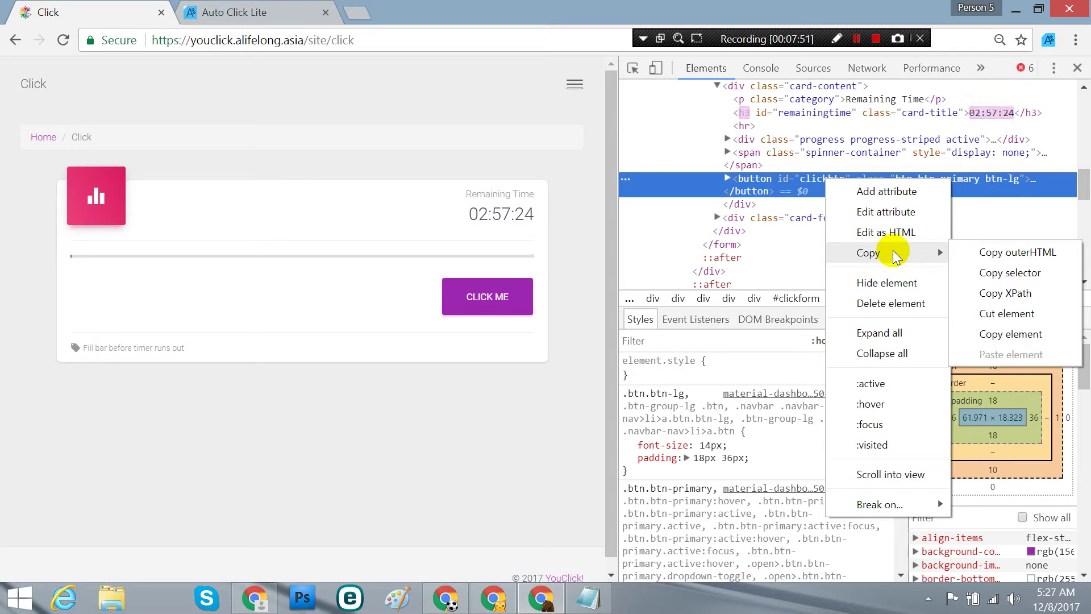
{"action": "left_click", "coordinate": [1001, 293]}
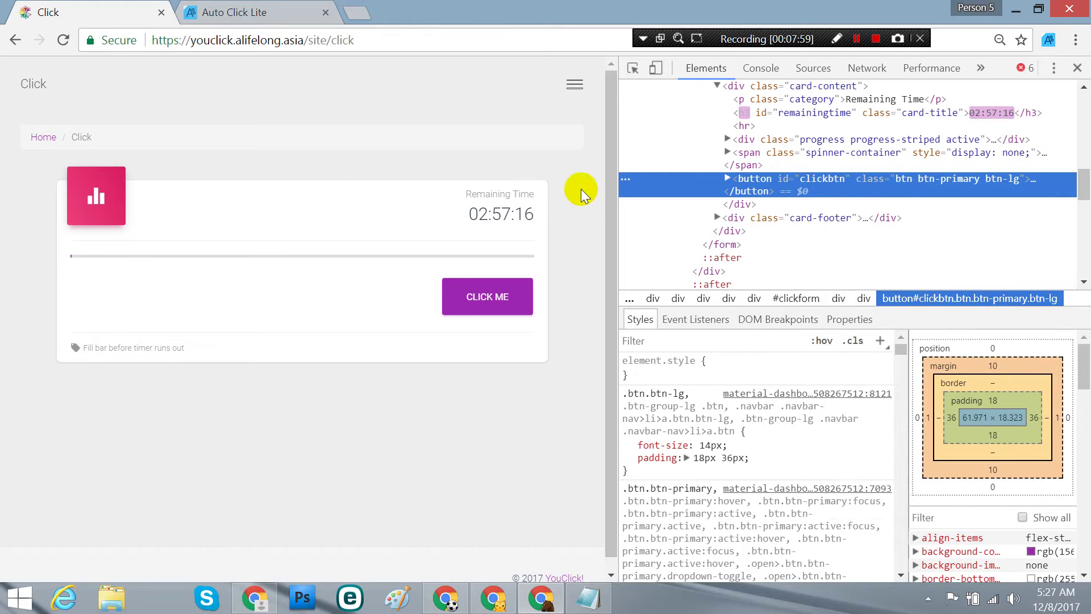
{"action": "left_click", "coordinate": [259, 10]}
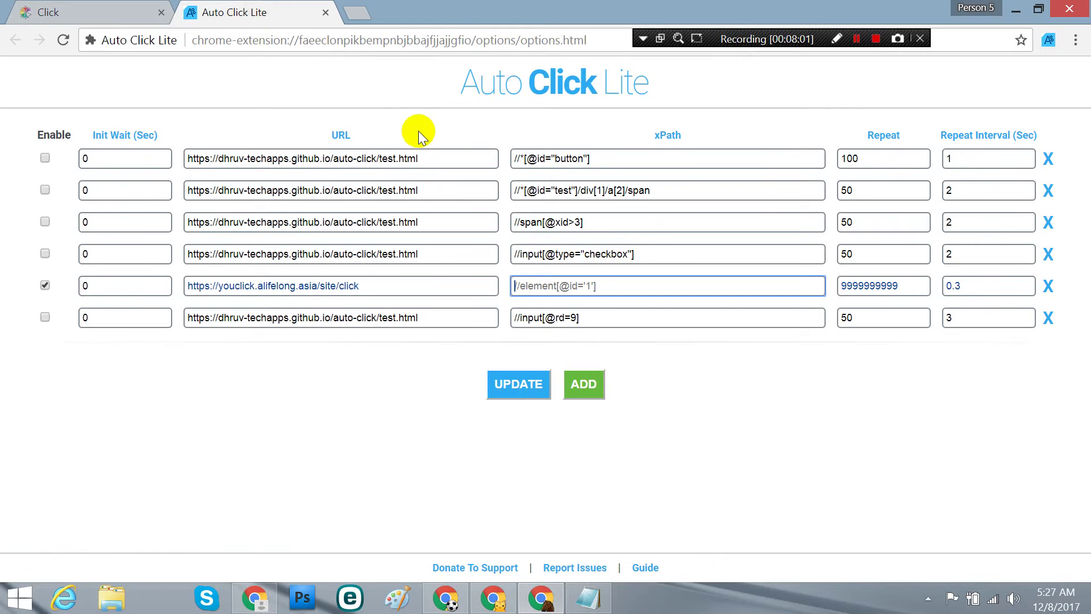
{"action": "right_click", "coordinate": [595, 288]}
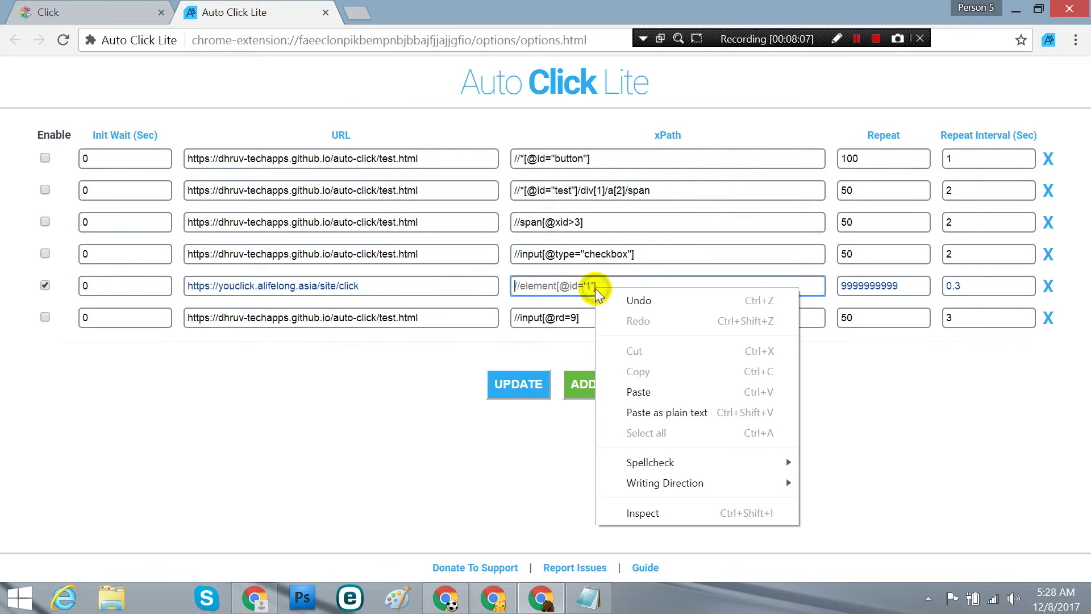
{"action": "left_click", "coordinate": [664, 393]}
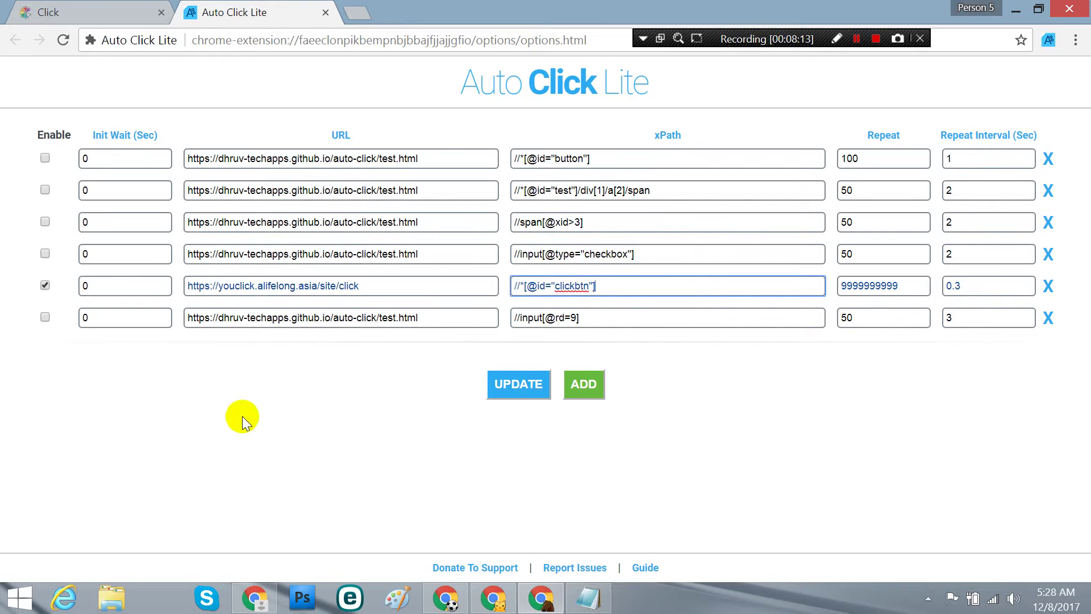
{"action": "left_click", "coordinate": [524, 391]}
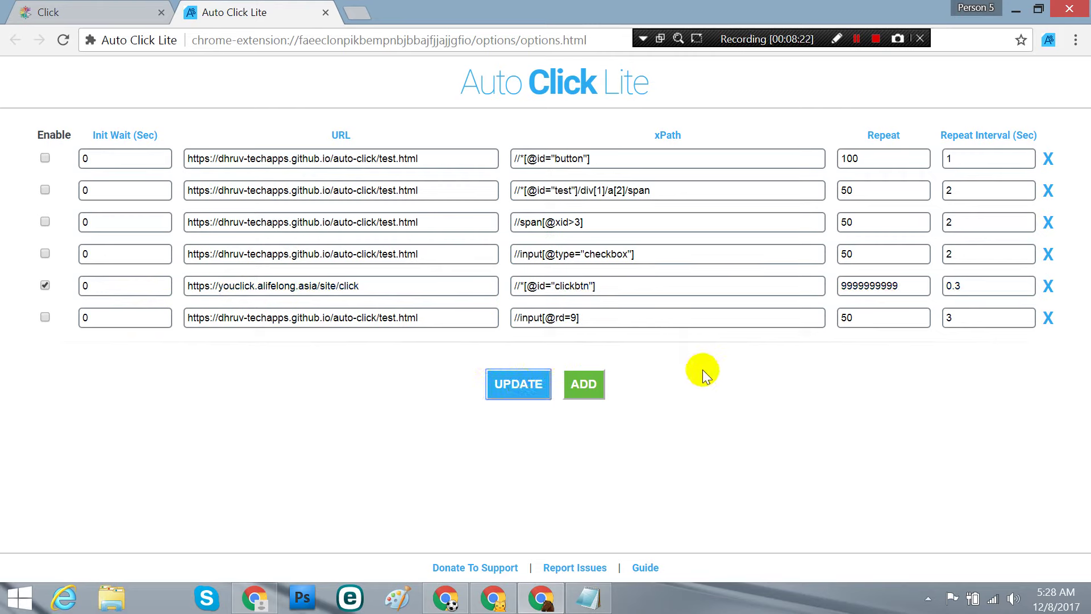
Return to the YouClick page without the developer tools, close the pop-up tab, and recheck the saved fifth row in Auto Click Lite
{"action": "left_click", "coordinate": [93, 10]}
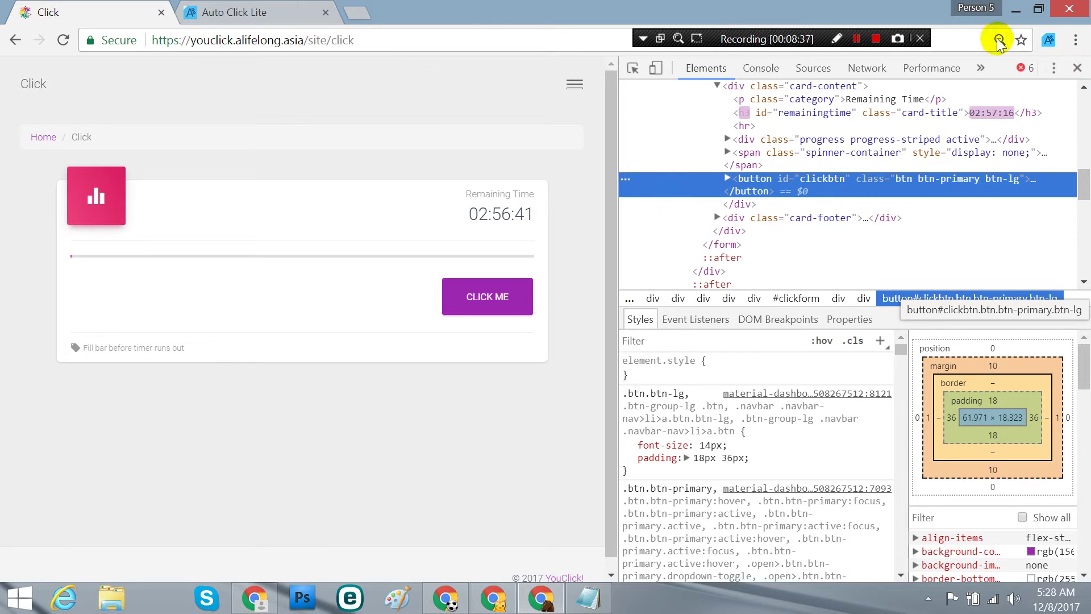
{"action": "left_click", "coordinate": [1015, 10]}
{"action": "right_click", "coordinate": [958, 138]}
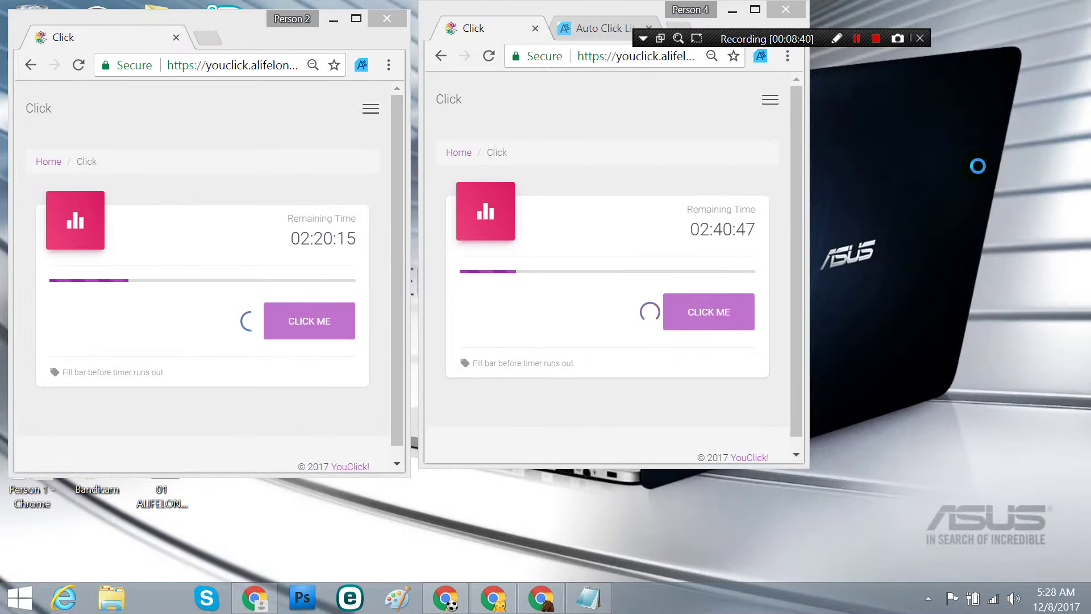
{"action": "left_click", "coordinate": [982, 179]}
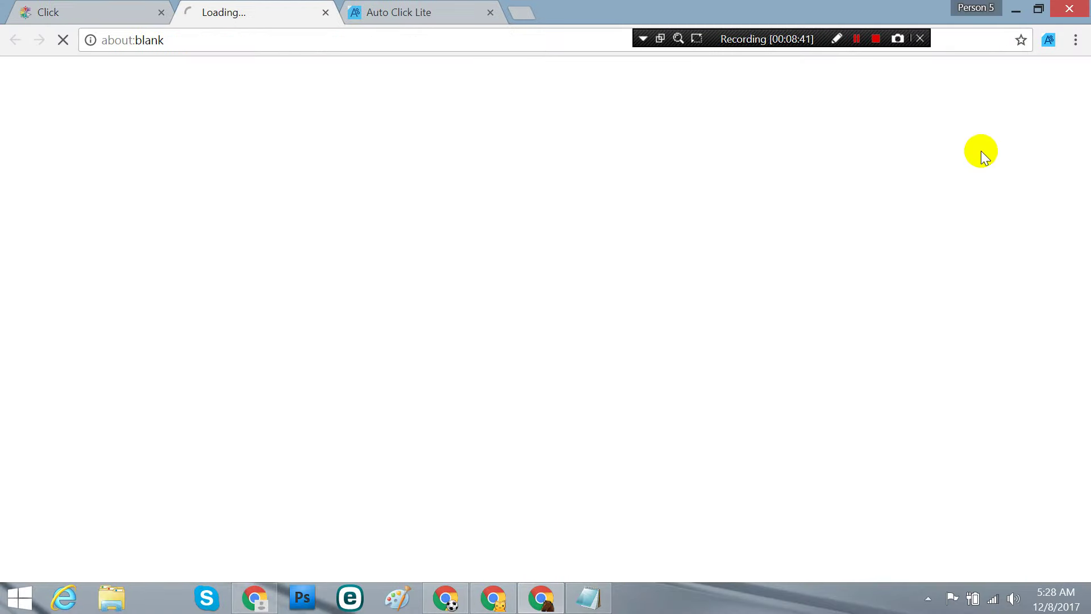
{"action": "left_click", "coordinate": [325, 12]}
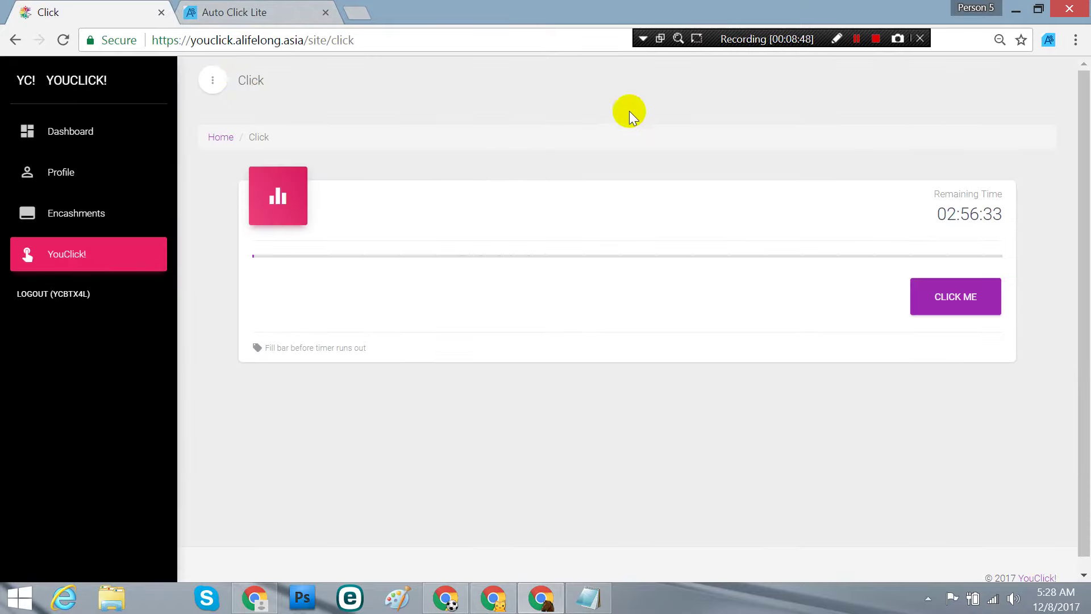
{"action": "left_click", "coordinate": [236, 8]}
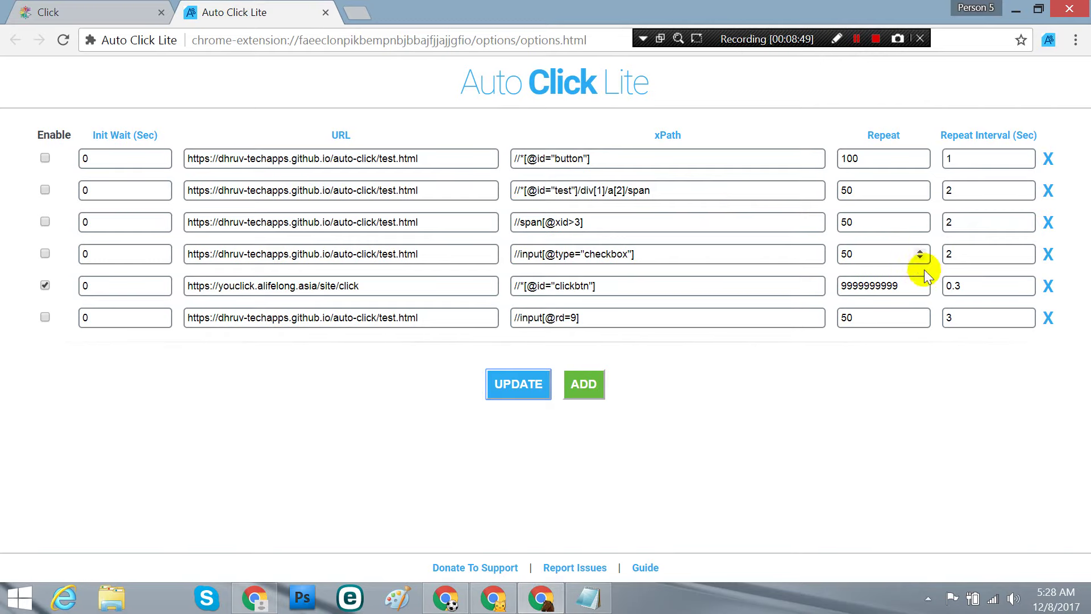
{"action": "left_click", "coordinate": [69, 11]}
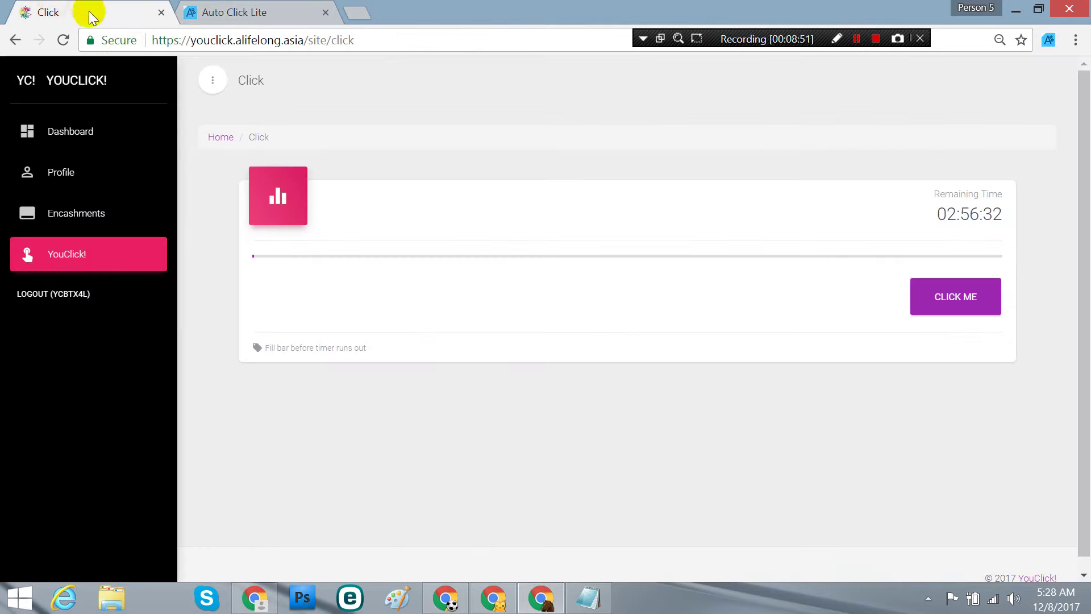
Load the Dashboard, reopen the YouClick! page to start the auto-clicking, and close the ad tab that opens
{"action": "left_click", "coordinate": [44, 142]}
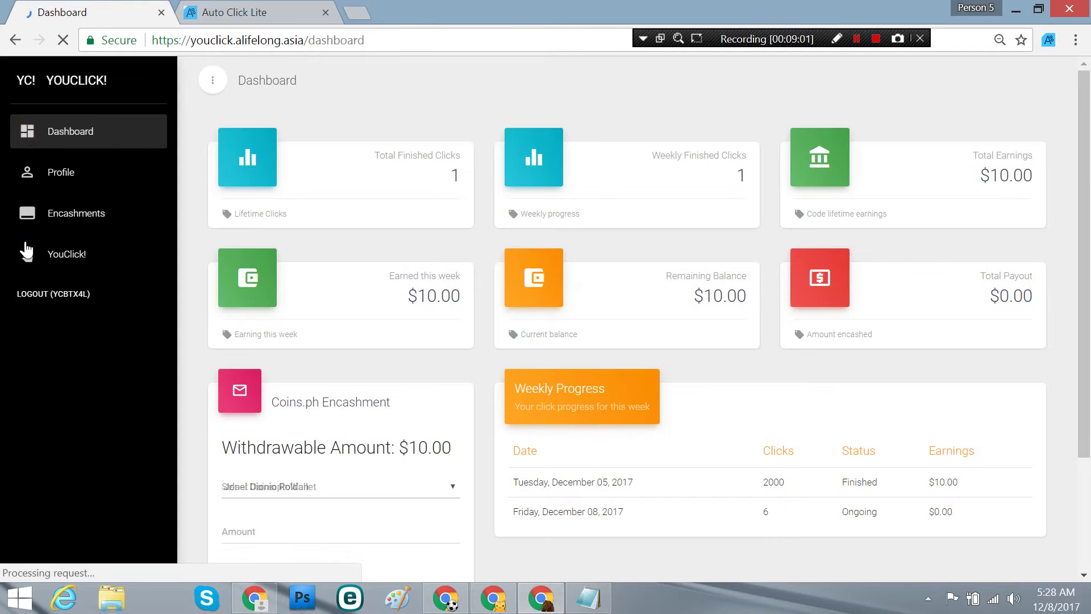
{"action": "left_click", "coordinate": [26, 257]}
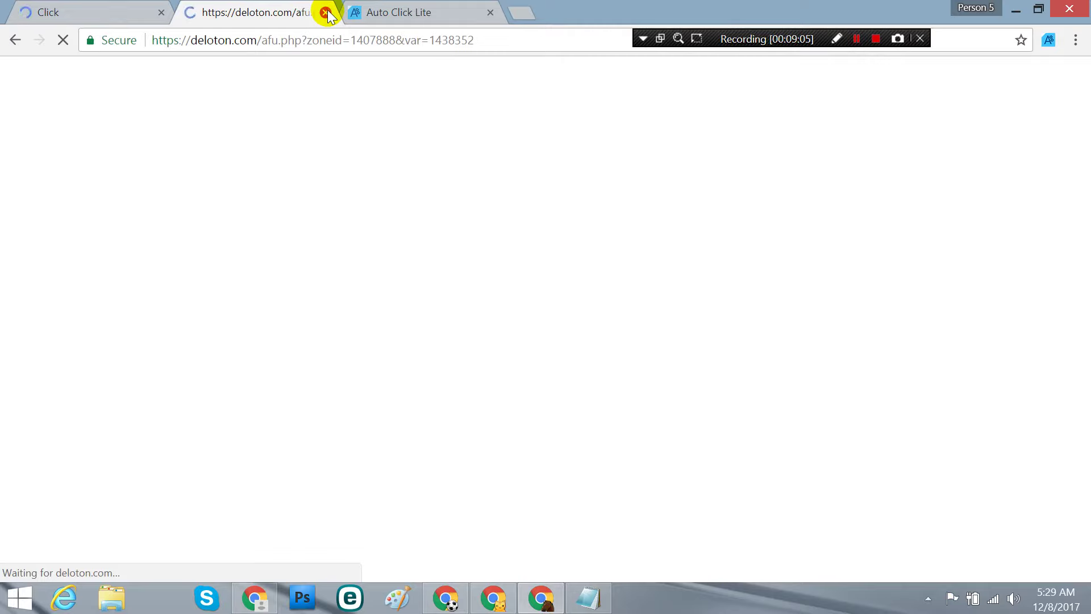
{"action": "left_click", "coordinate": [325, 11]}
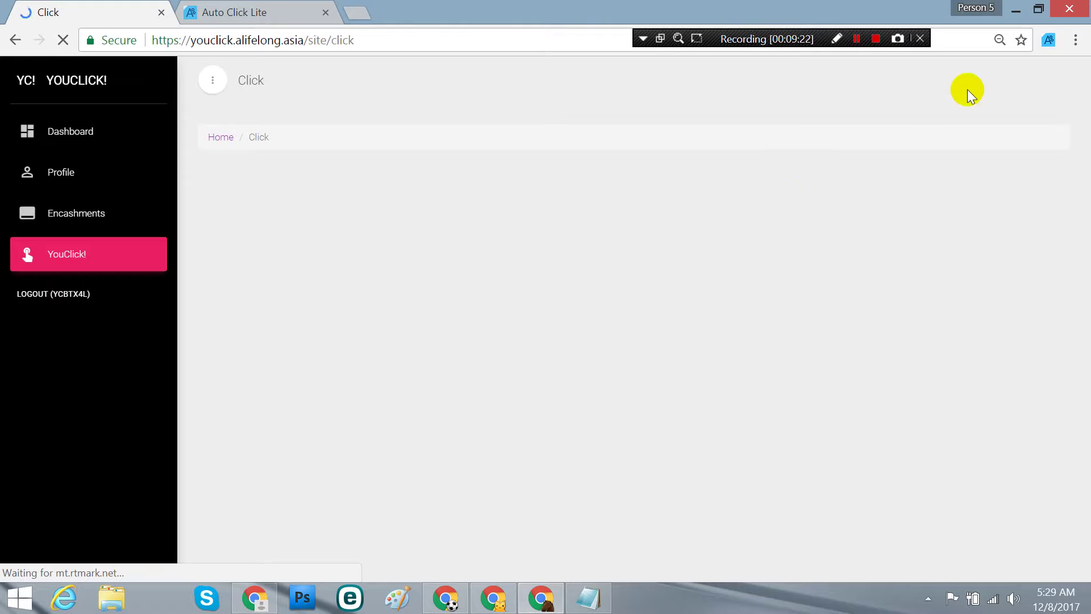
{"action": "left_click", "coordinate": [1015, 10]}
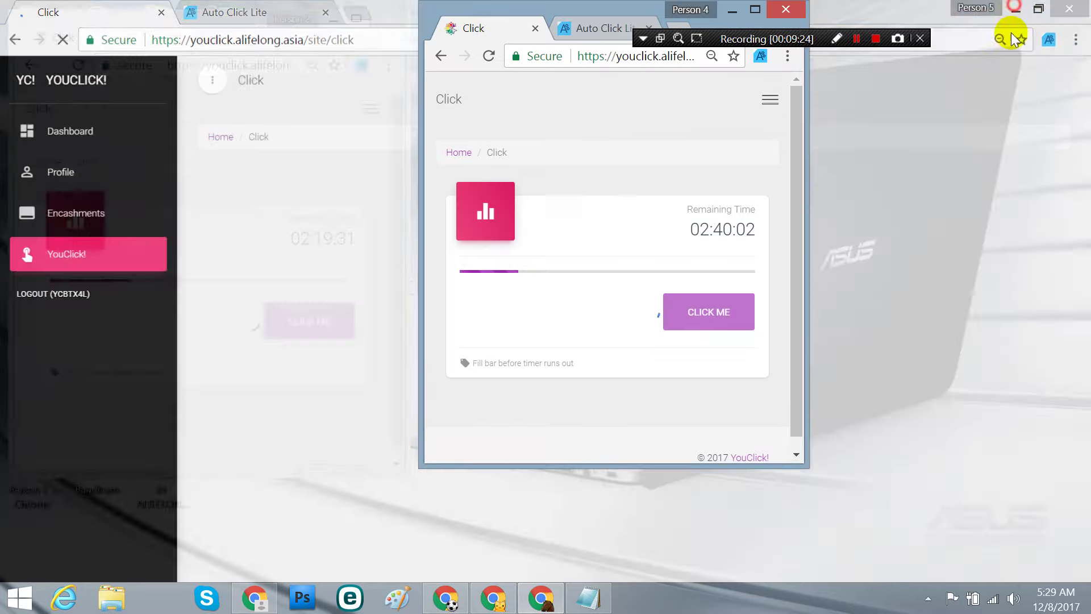
{"action": "right_click", "coordinate": [987, 245]}
{"action": "left_click", "coordinate": [991, 297]}
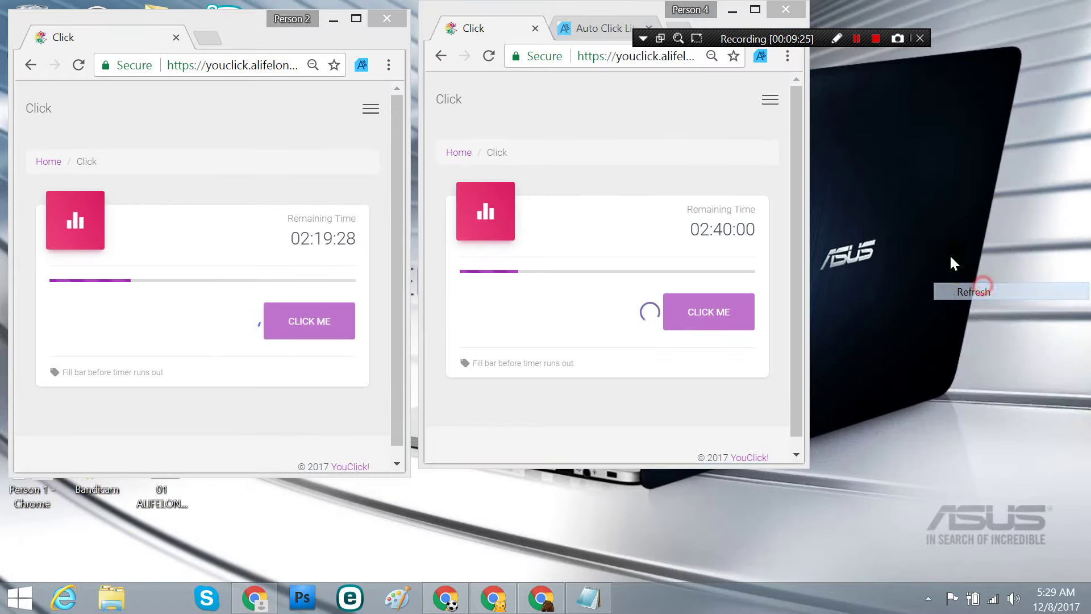
{"action": "right_click", "coordinate": [966, 217]}
{"action": "left_click", "coordinate": [973, 264]}
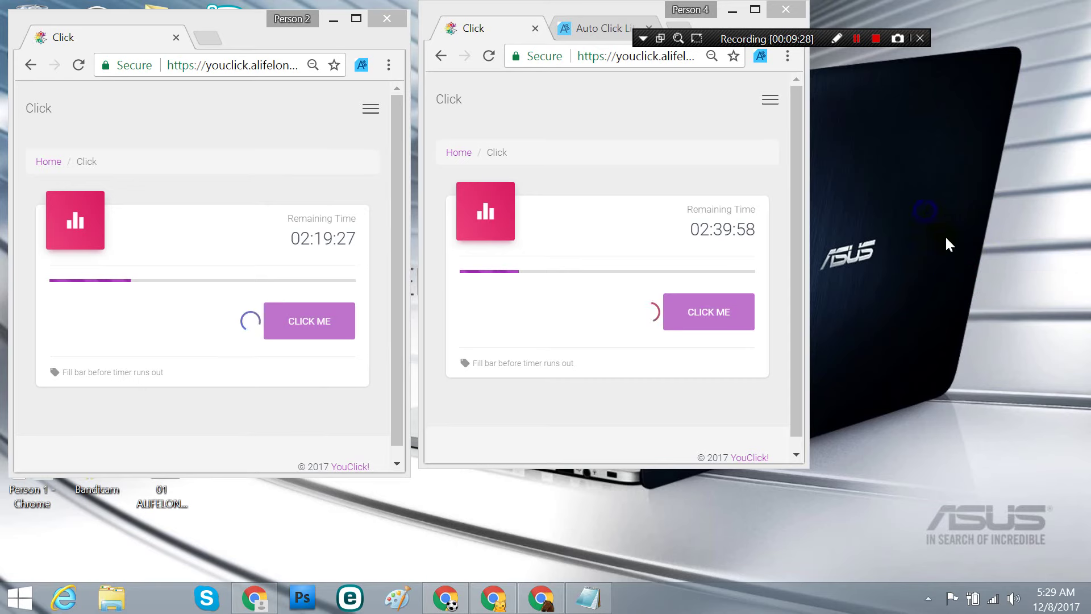
{"action": "right_click", "coordinate": [936, 212]}
{"action": "left_click", "coordinate": [962, 252]}
{"action": "right_click", "coordinate": [933, 213]}
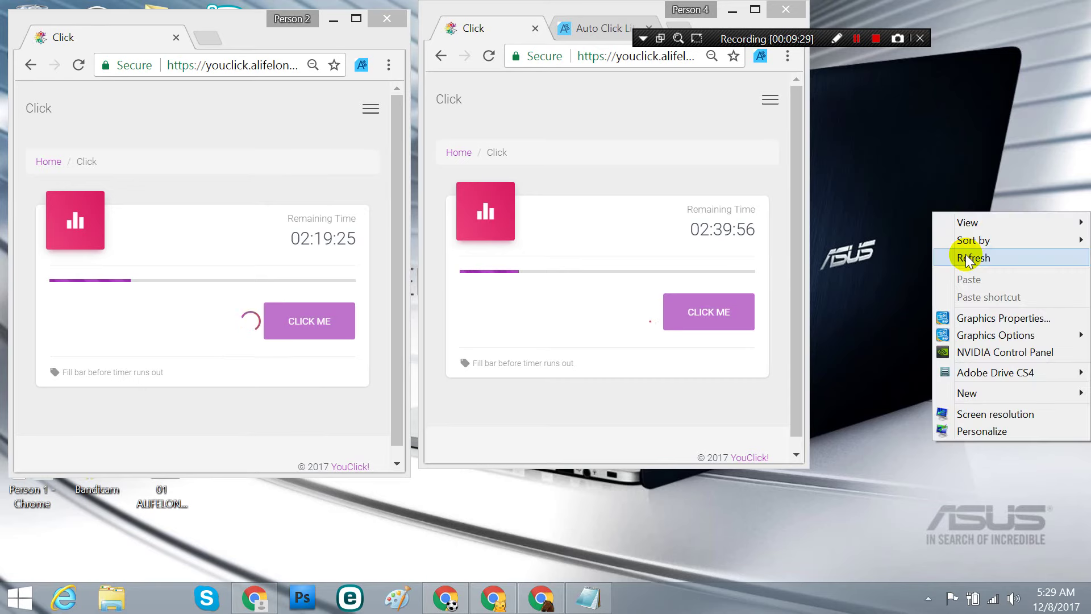
{"action": "left_click", "coordinate": [967, 262]}
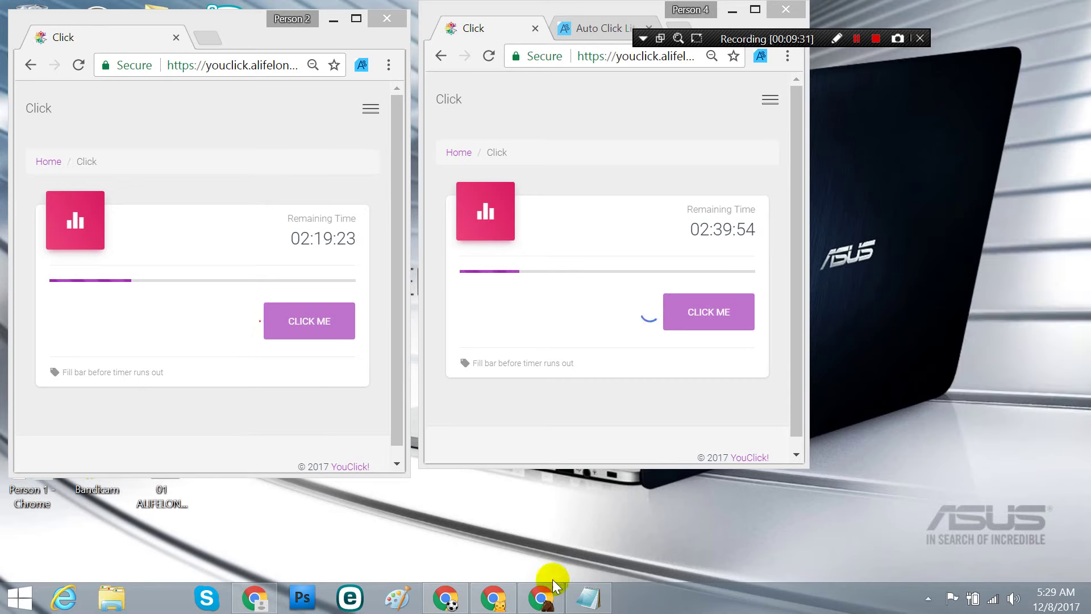
{"action": "mouse_move", "coordinate": [545, 605]}
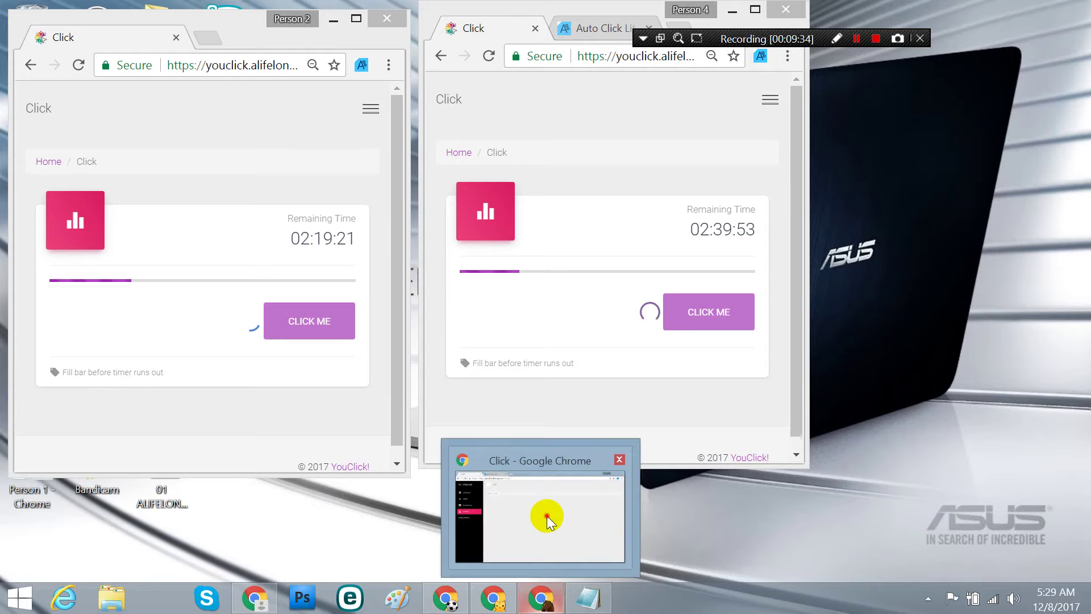
{"action": "left_click", "coordinate": [545, 511]}
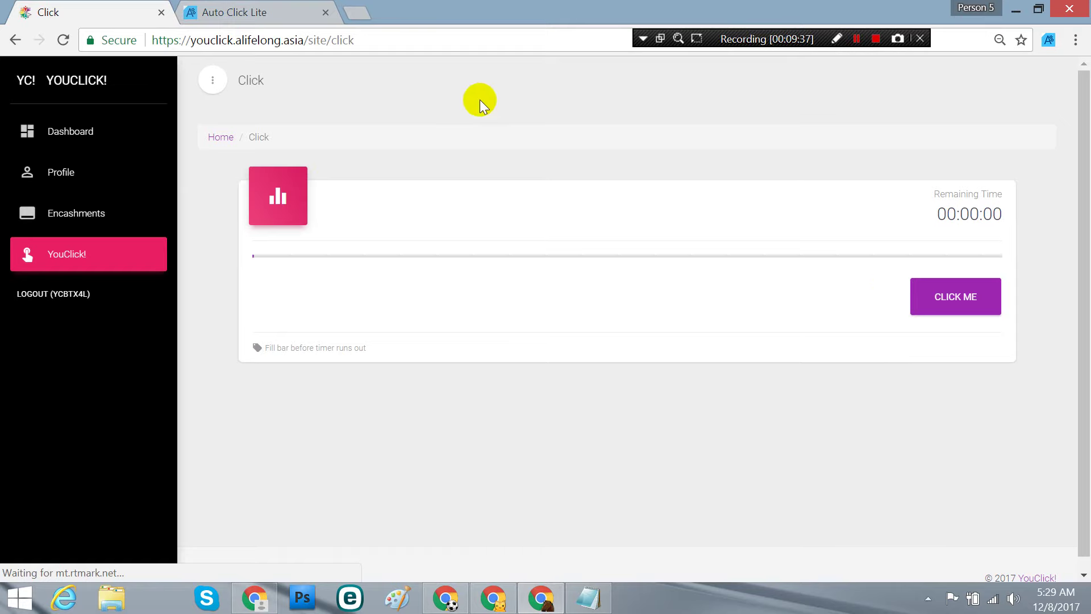
Check the automatic clicking and progress bar on the YouClick page against the fifth row's settings in Auto Click Lite
{"action": "left_click", "coordinate": [261, 7]}
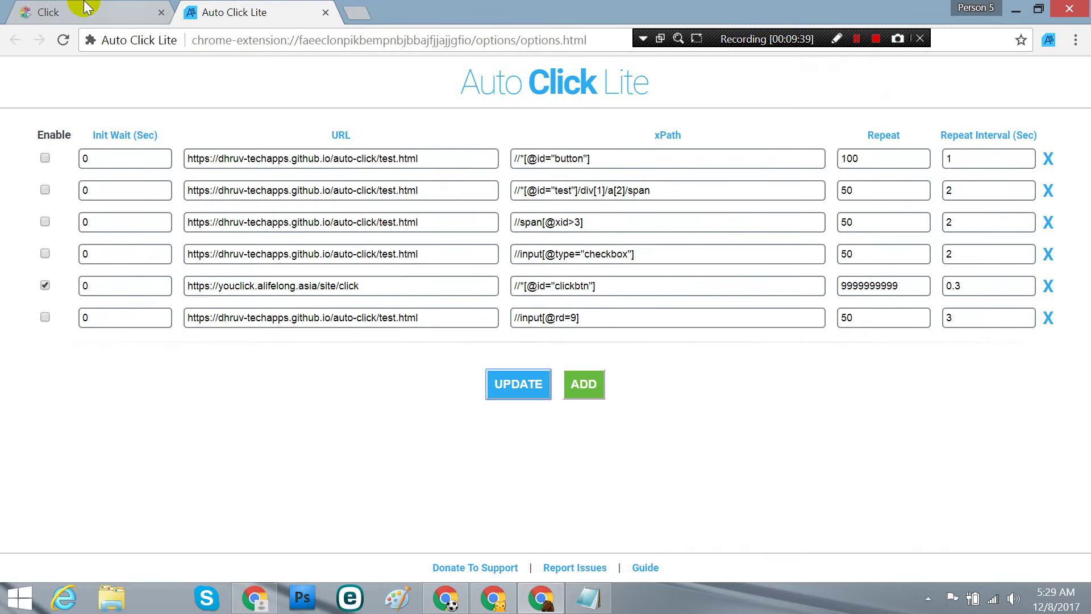
{"action": "left_click", "coordinate": [80, 12]}
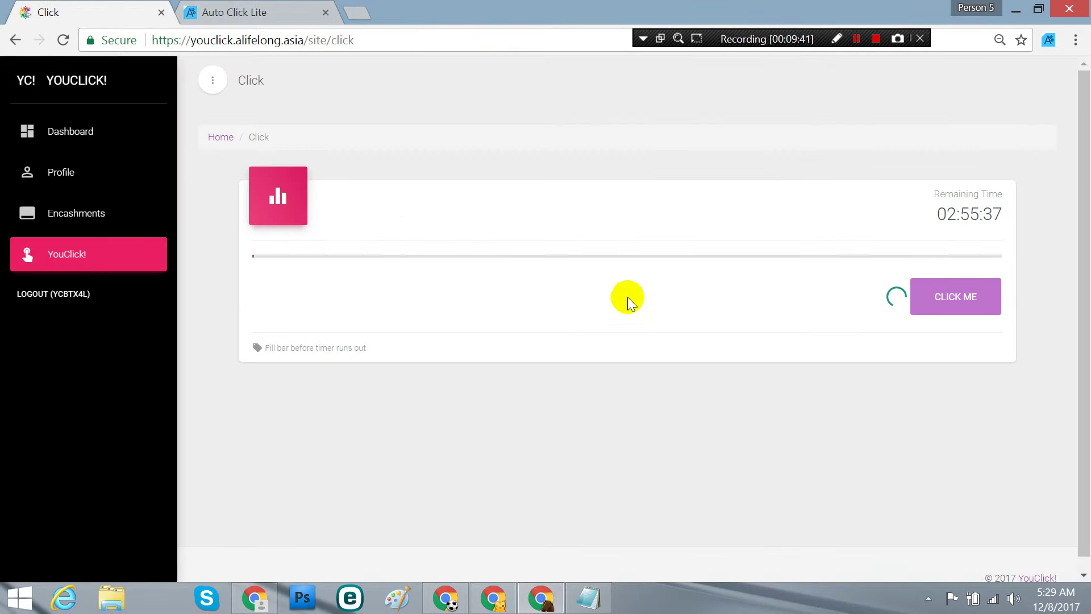
{"action": "left_click", "coordinate": [146, 260]}
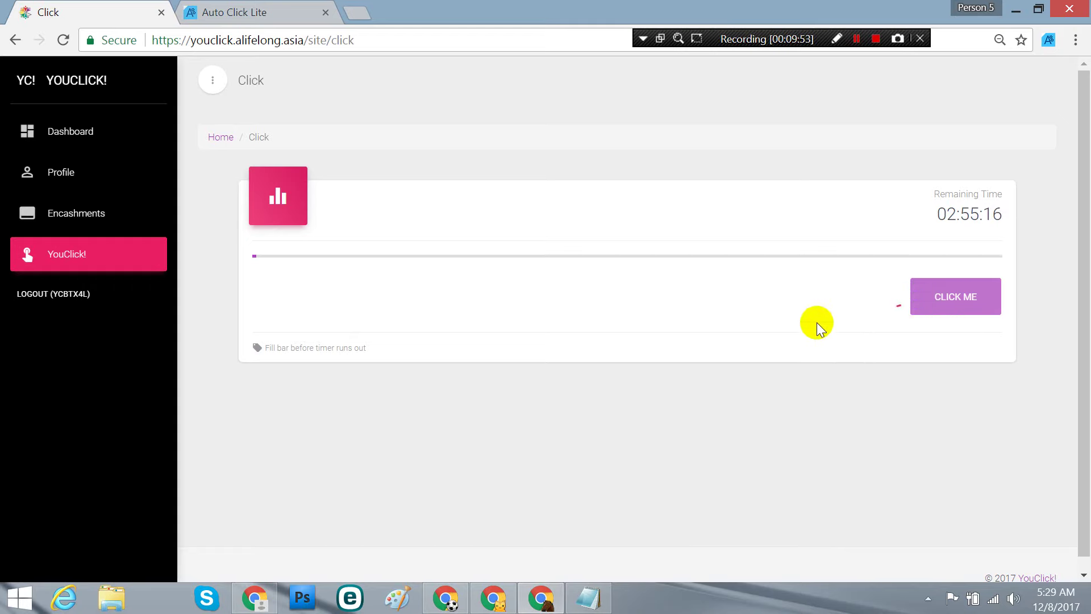
{"action": "left_click", "coordinate": [267, 11]}
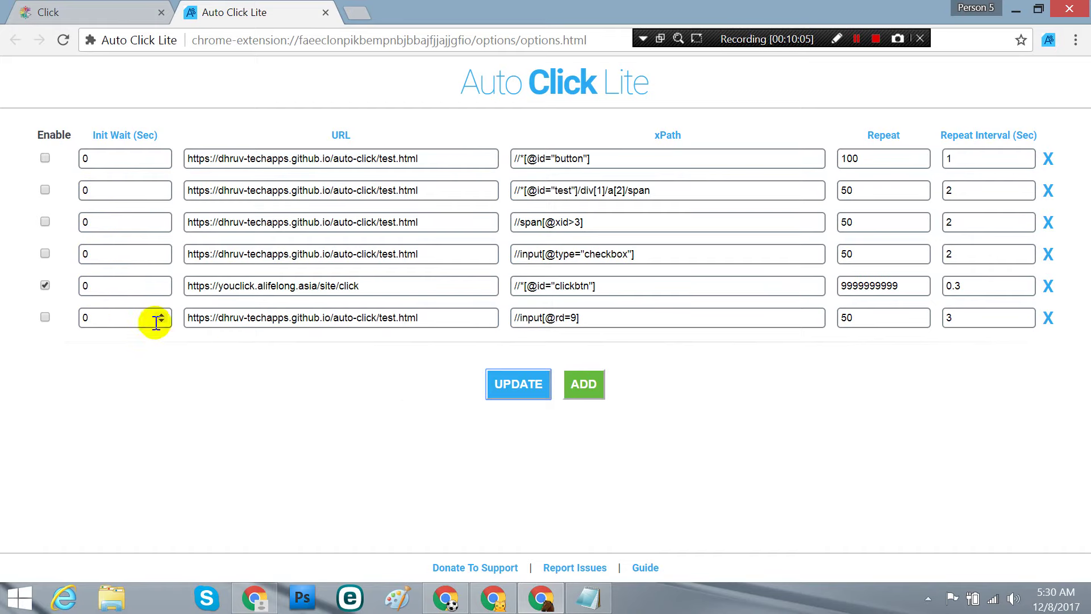
Add a blank seventh row to the Auto Click Lite configuration and enable it
{"action": "left_click", "coordinate": [596, 384]}
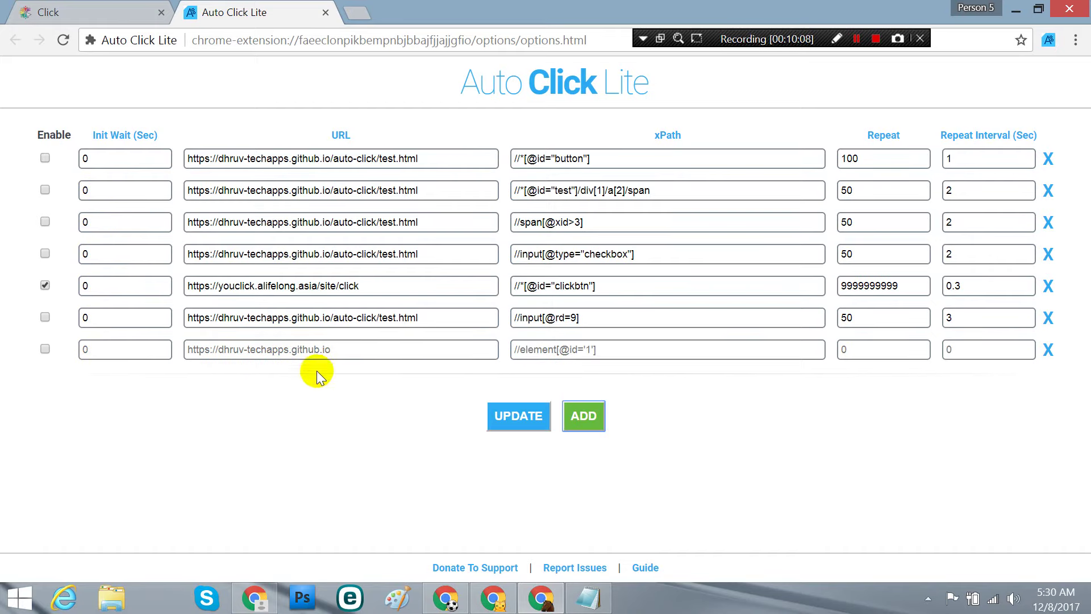
{"action": "left_click", "coordinate": [45, 349]}
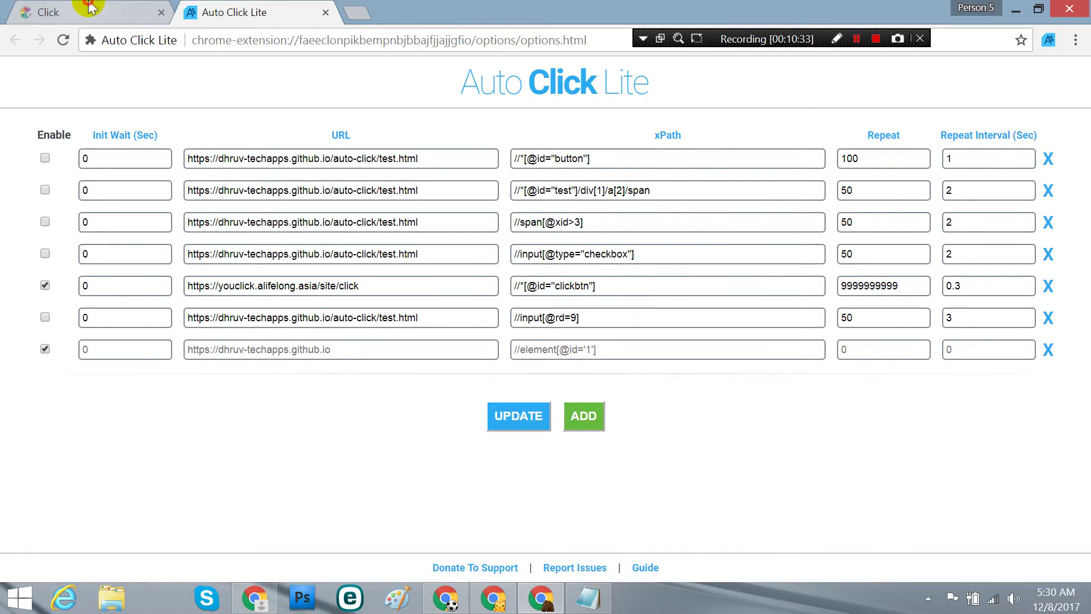
Check the automatic clicking on the YouClick page and close the Auto Click Lite options page without saving
{"action": "left_click", "coordinate": [28, 8]}
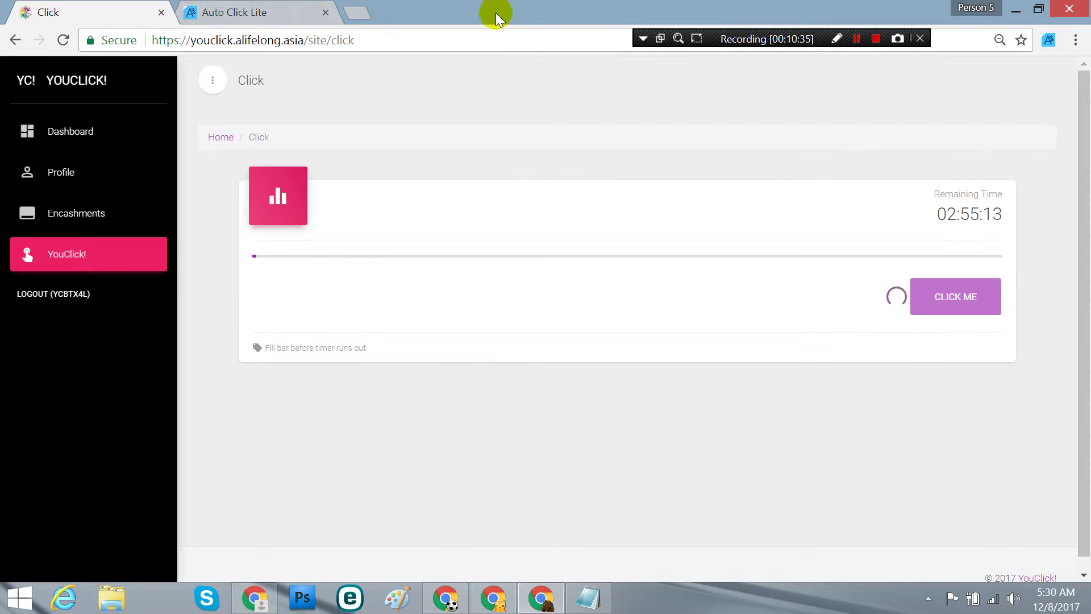
{"action": "left_click", "coordinate": [260, 6]}
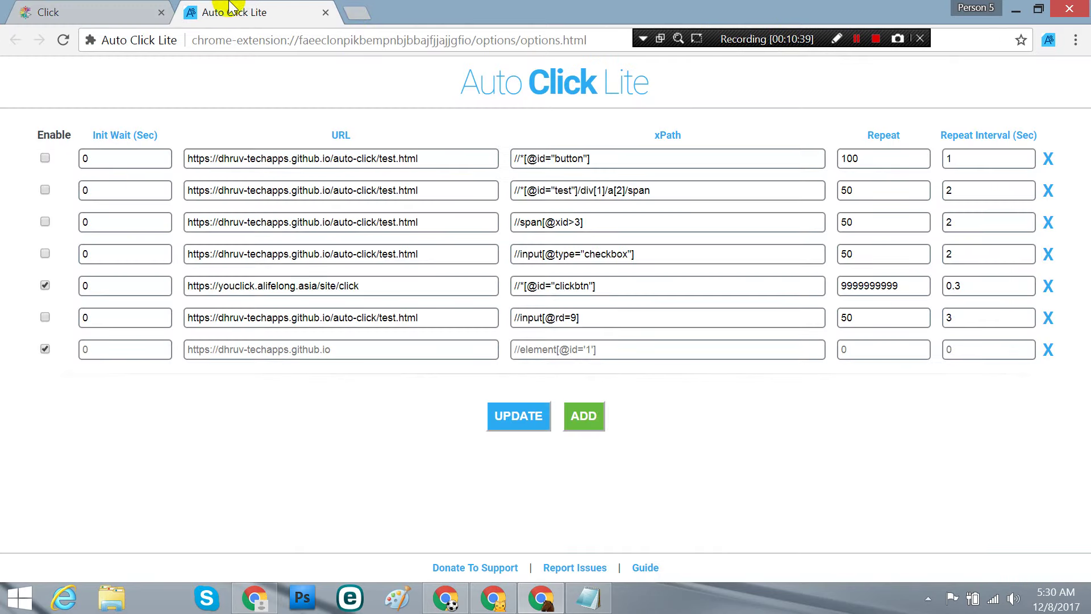
{"action": "left_click", "coordinate": [324, 12]}
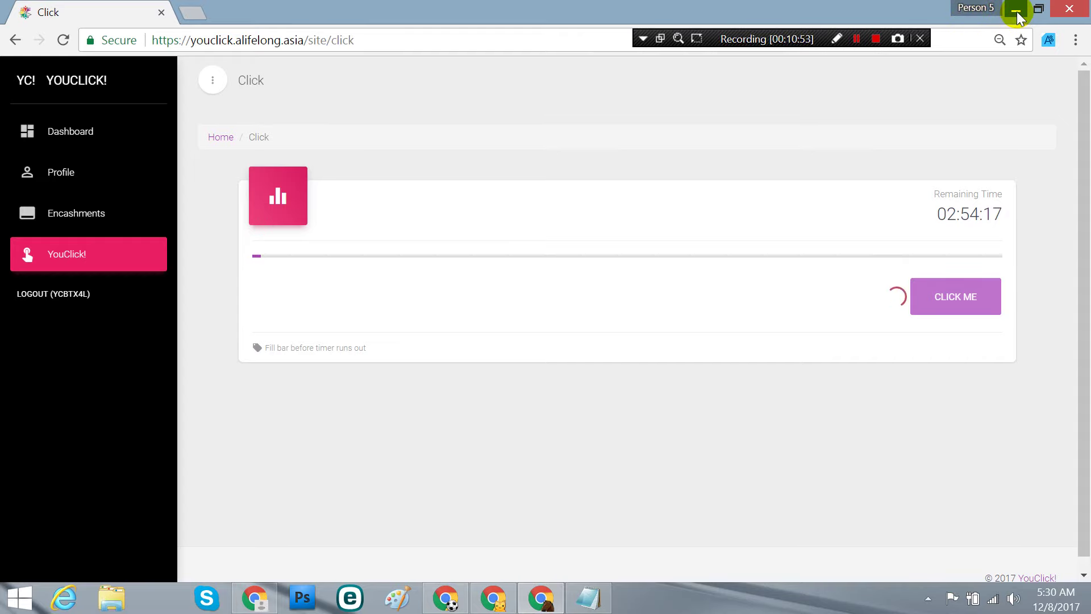
Shrink the browser window and place it beside the other profiles' YouClick windows to compare their progress, and maximize it again
{"action": "left_click", "coordinate": [1038, 9]}
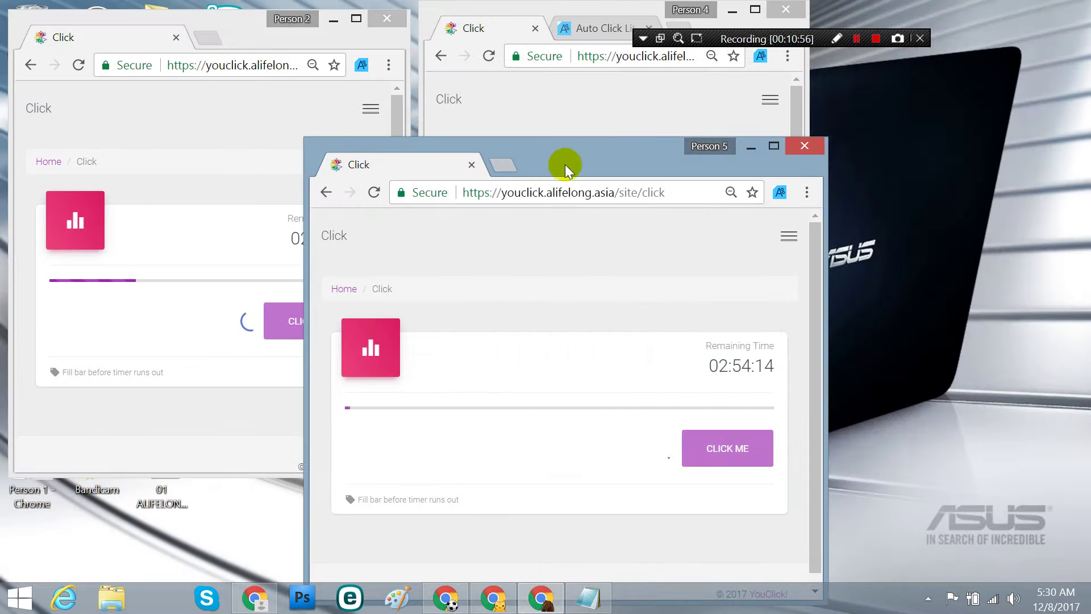
{"action": "left_click_drag", "start_coordinate": [572, 163], "coordinate": [731, 63]}
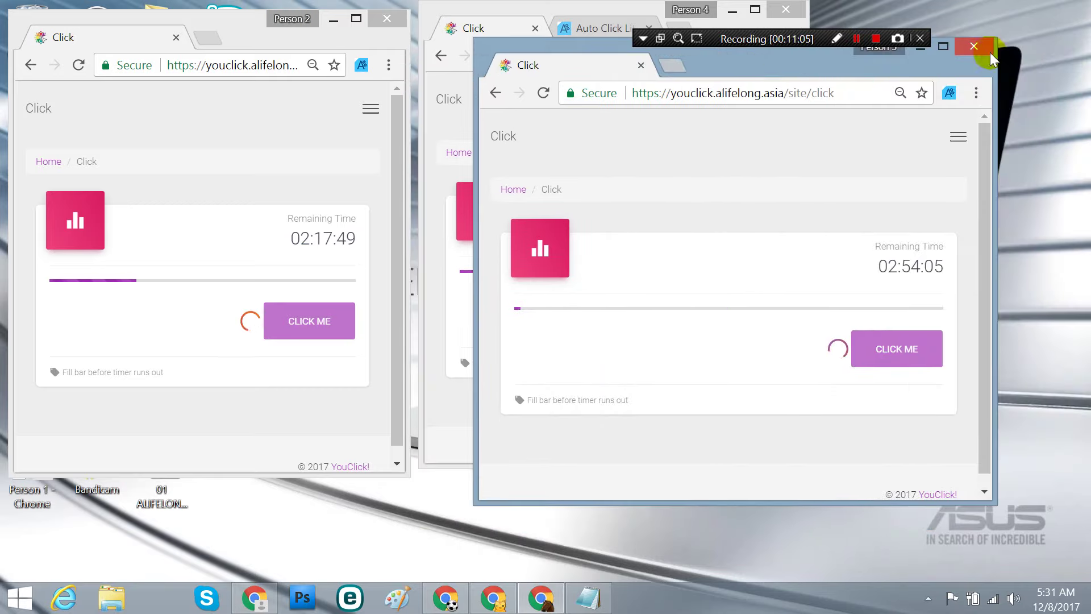
{"action": "left_click", "coordinate": [944, 46]}
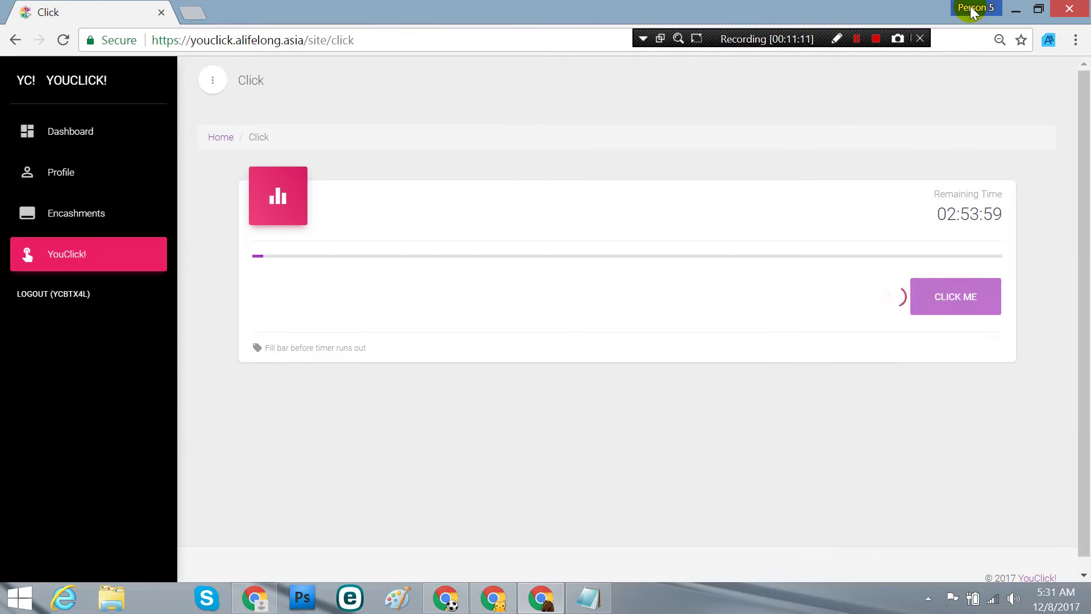
Open Chrome's people manager, reposition its window, and start adding a new person
{"action": "left_click", "coordinate": [972, 8]}
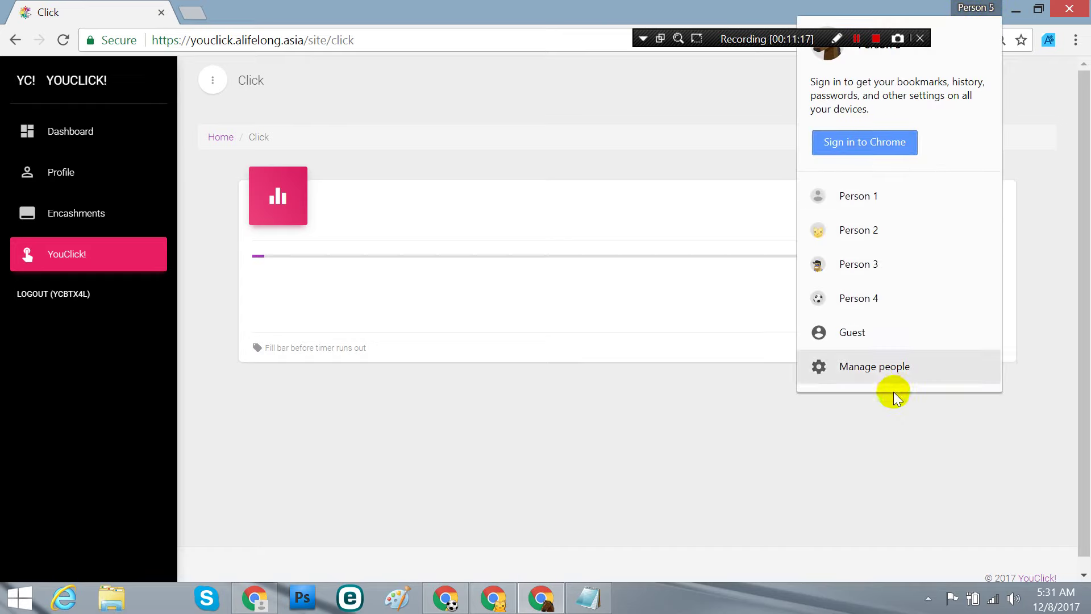
{"action": "left_click", "coordinate": [878, 368]}
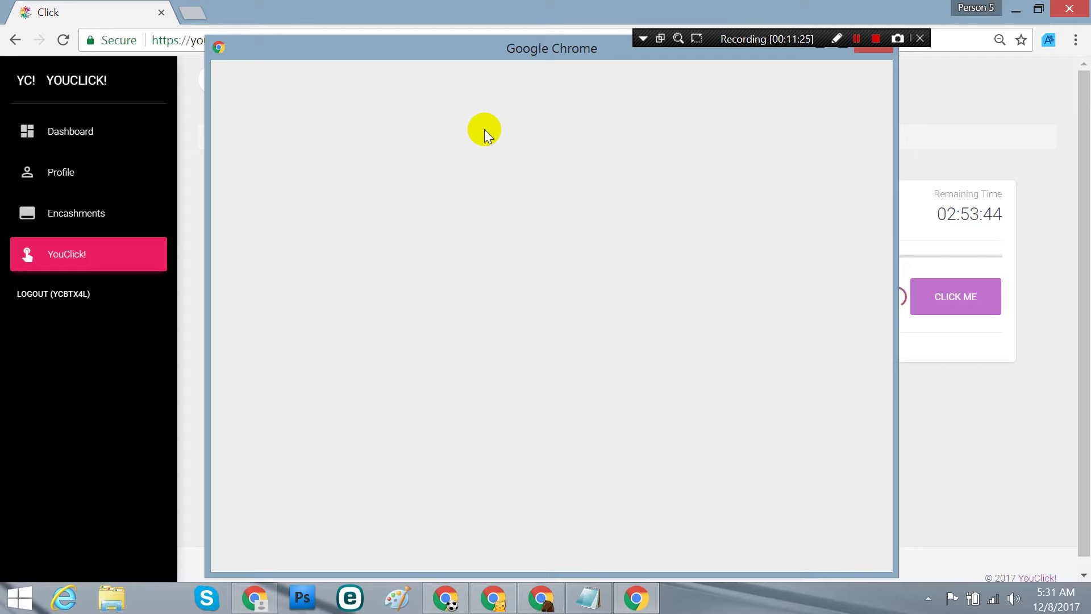
{"action": "left_click_drag", "start_coordinate": [449, 46], "coordinate": [459, 2]}
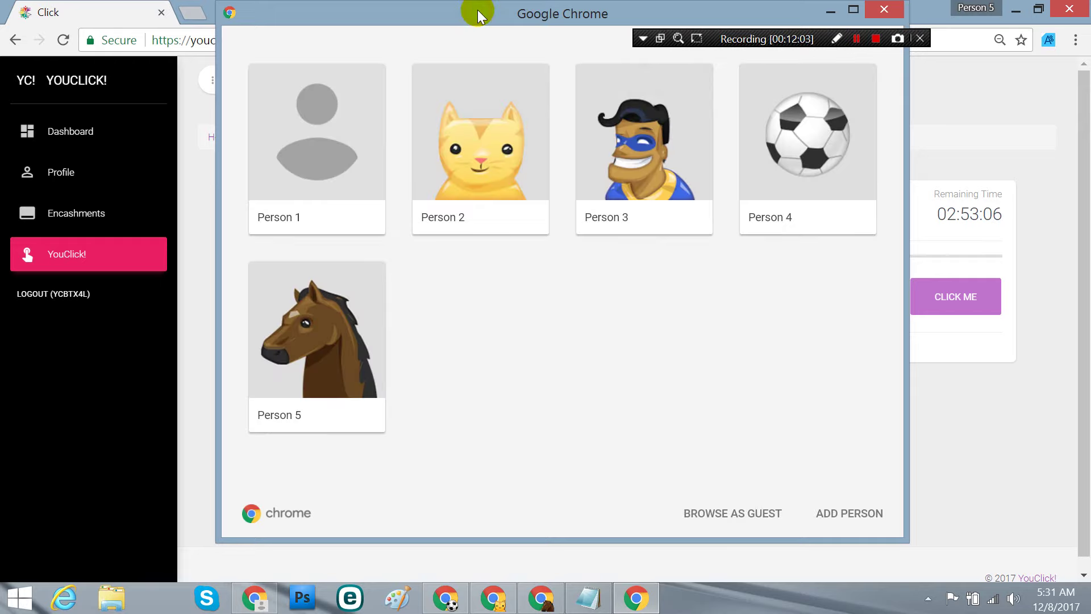
{"action": "left_click_drag", "start_coordinate": [478, 9], "coordinate": [463, 13]}
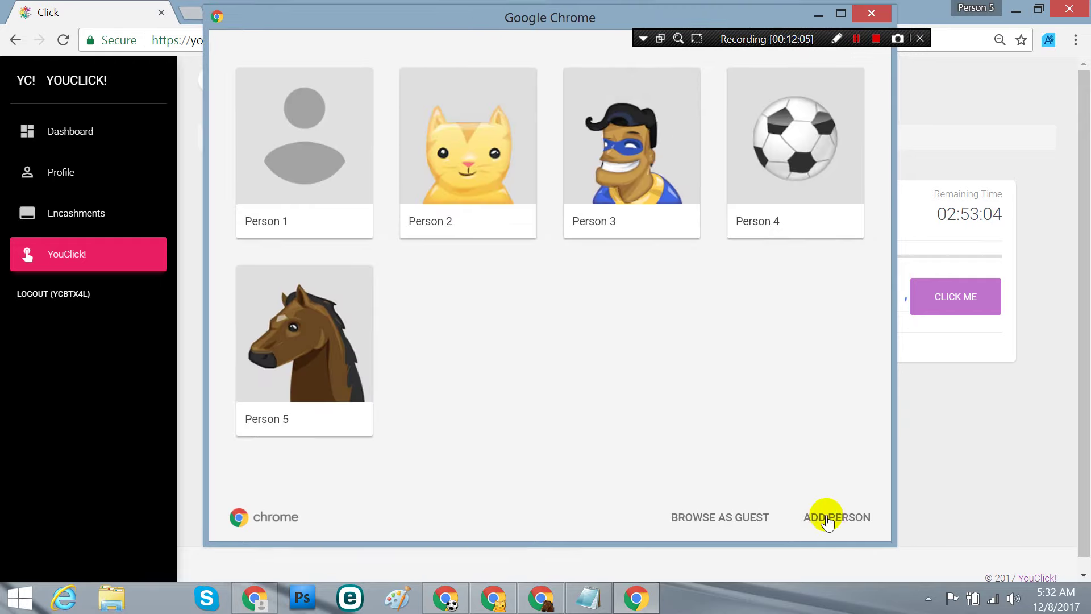
{"action": "left_click", "coordinate": [856, 518]}
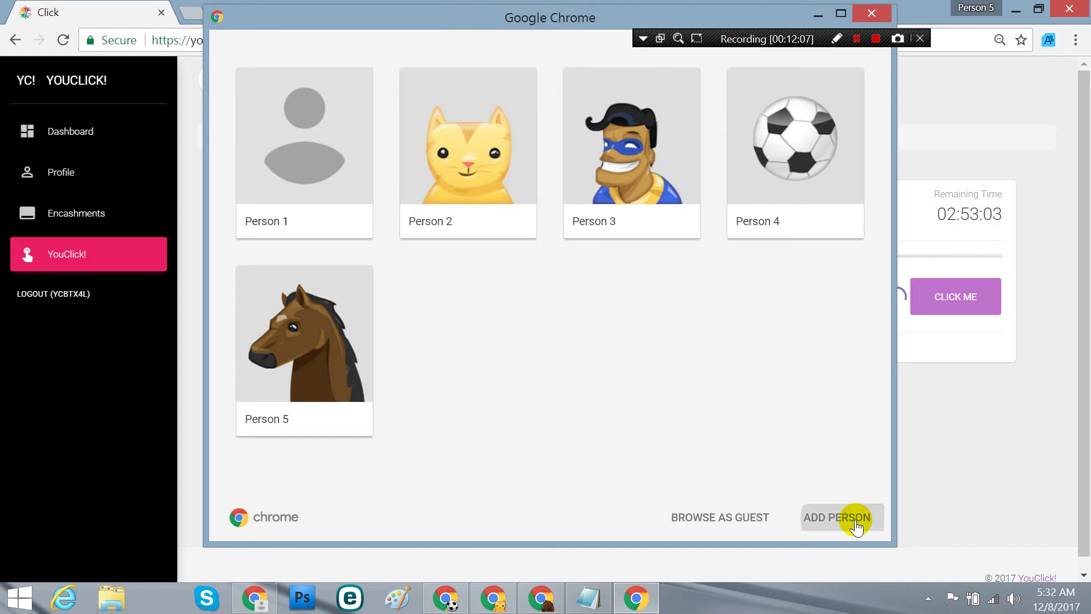